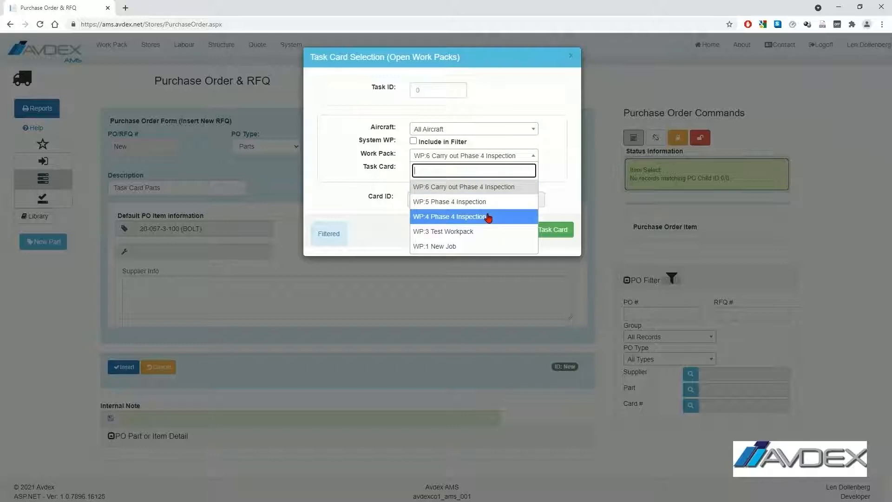
- Link the new RFQ to WP:4 Phase 4 Inspection's default task card and insert it with the supplier info "Please send AOG"
{"action": "left_click", "coordinate": [487, 217]}
{"action": "left_click", "coordinate": [539, 230]}
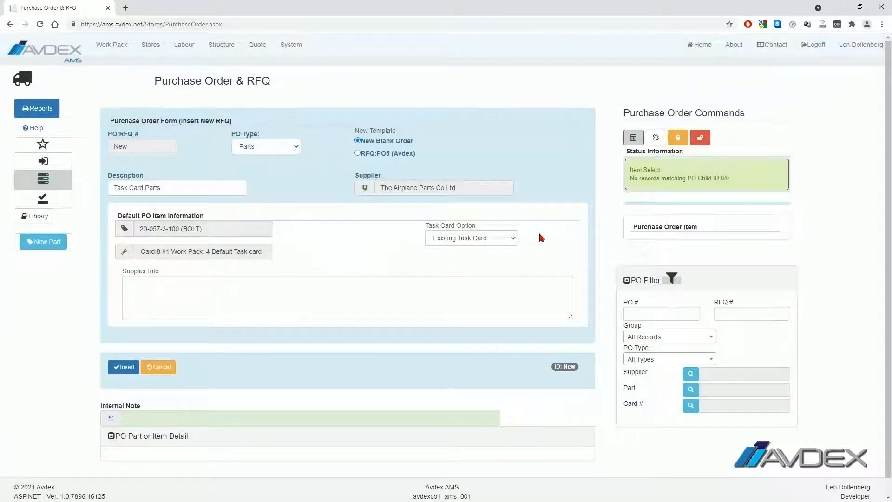
{"action": "left_click", "coordinate": [139, 281]}
{"action": "type", "text": "Please send AOG"}
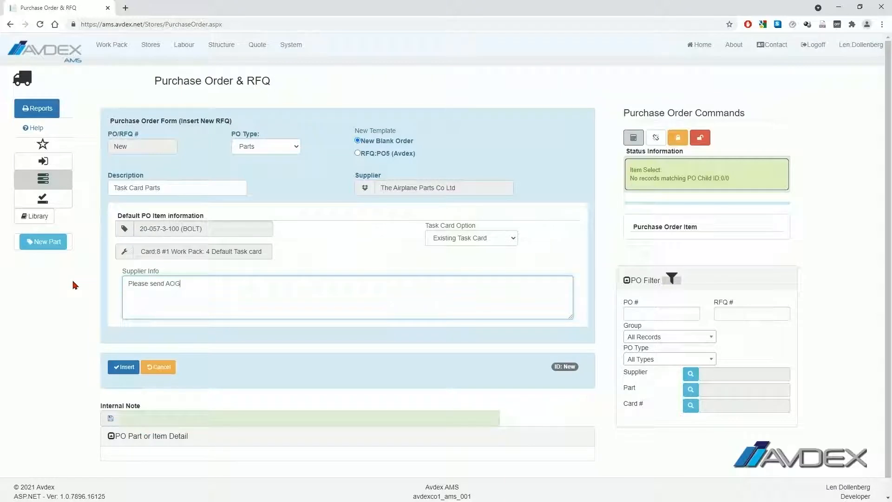
{"action": "left_click", "coordinate": [123, 368]}
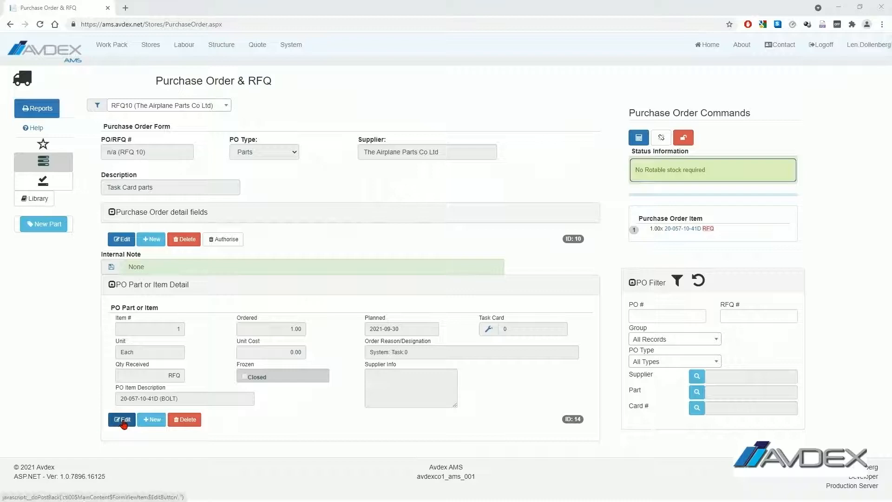
- Edit the RFQ's bolt item, setting the ordered quantity to 20.00 and the unit cost to 20.00
{"action": "left_click", "coordinate": [121, 420]}
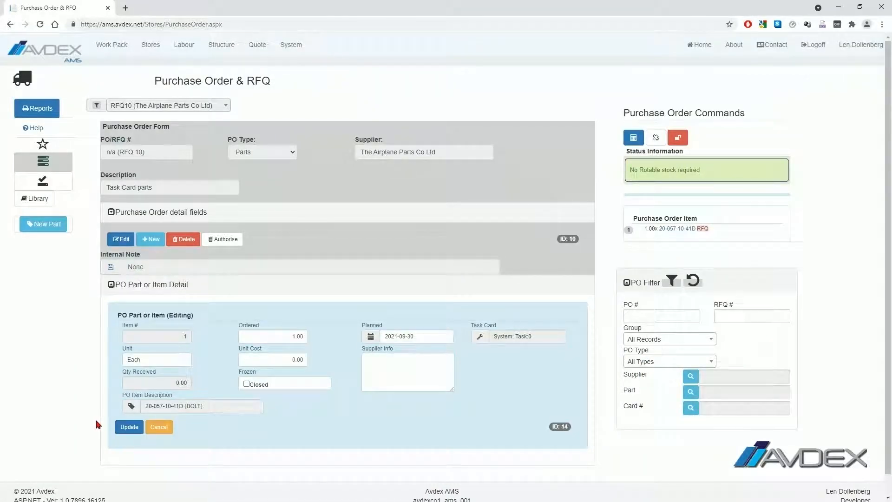
{"action": "double_click", "coordinate": [298, 336]}
{"action": "type", "text": "20.00"}
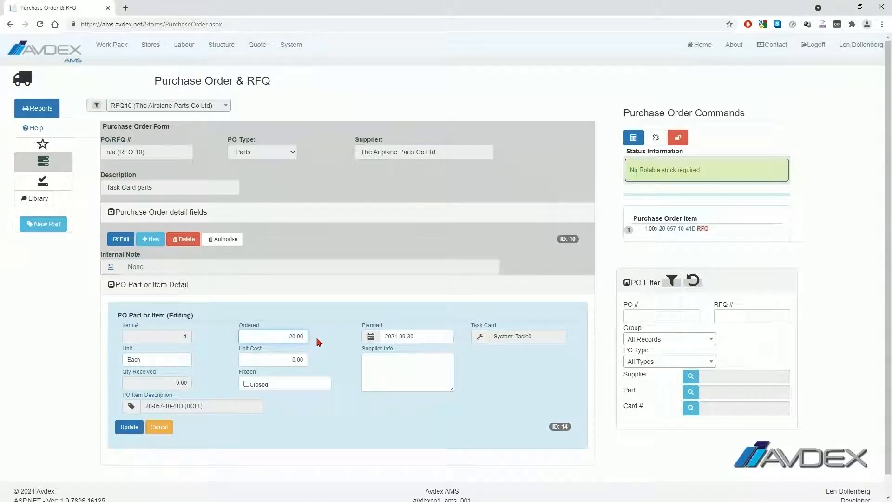
{"action": "key", "text": "Tab"}
{"action": "key", "text": "Tab"}
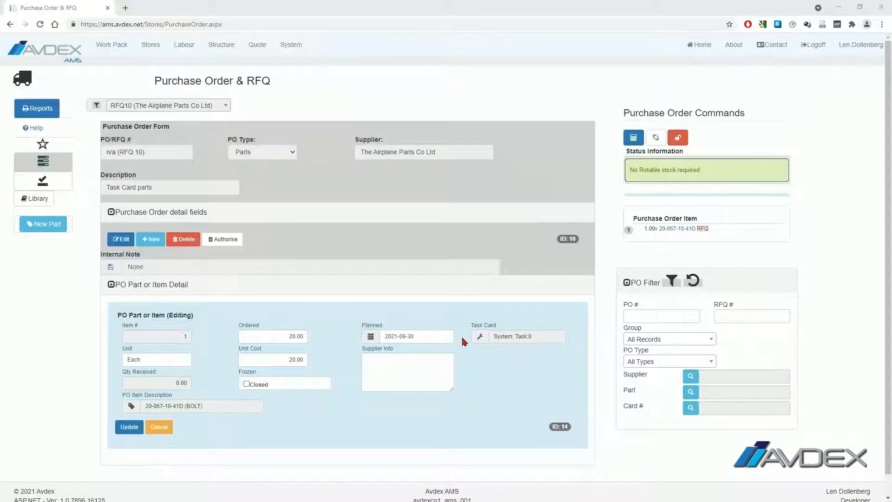
- Assign task card Card:10 #2 Carry out Phase 4 Inspection from work pack WP:5 to the bolt item
{"action": "left_click", "coordinate": [479, 336]}
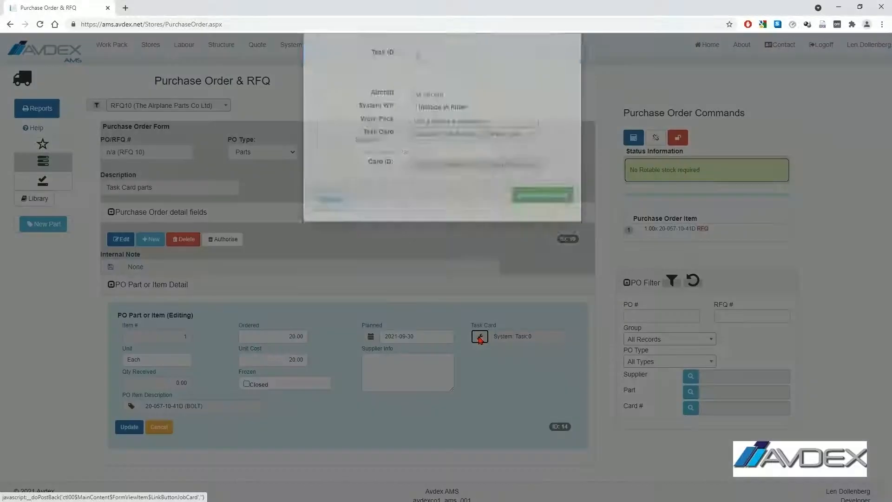
{"action": "left_click", "coordinate": [532, 156]}
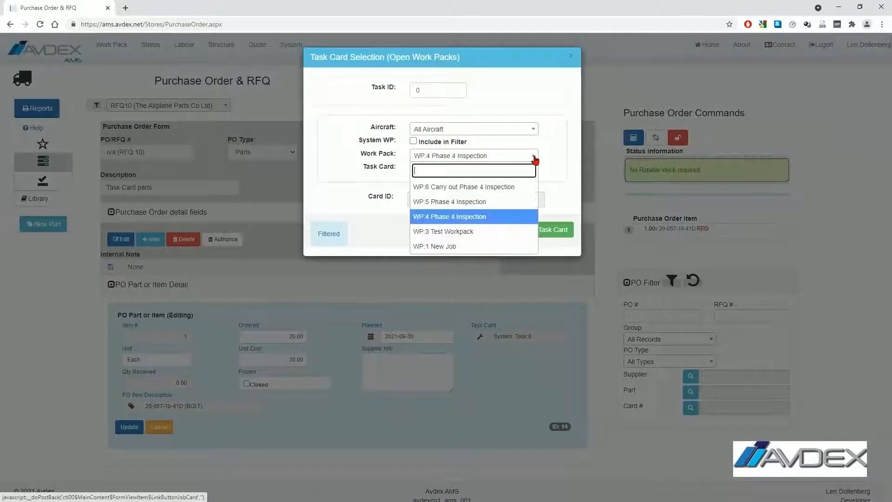
{"action": "left_click", "coordinate": [508, 203]}
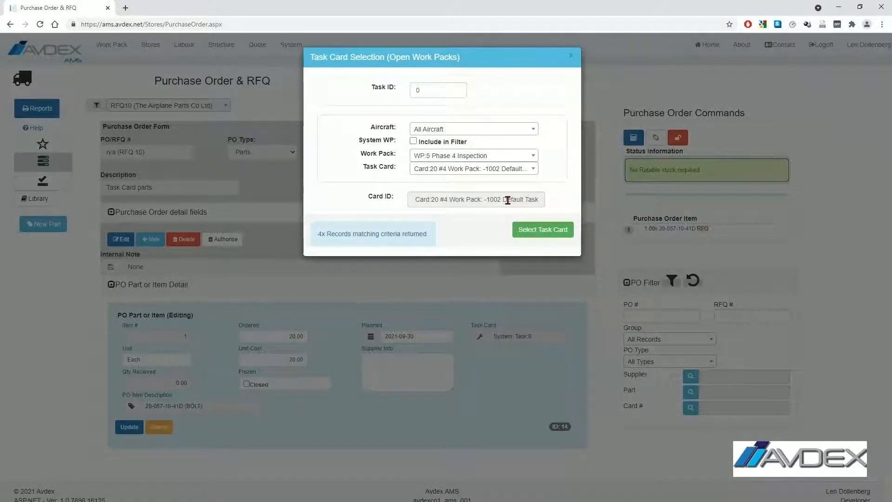
{"action": "left_click", "coordinate": [529, 170]}
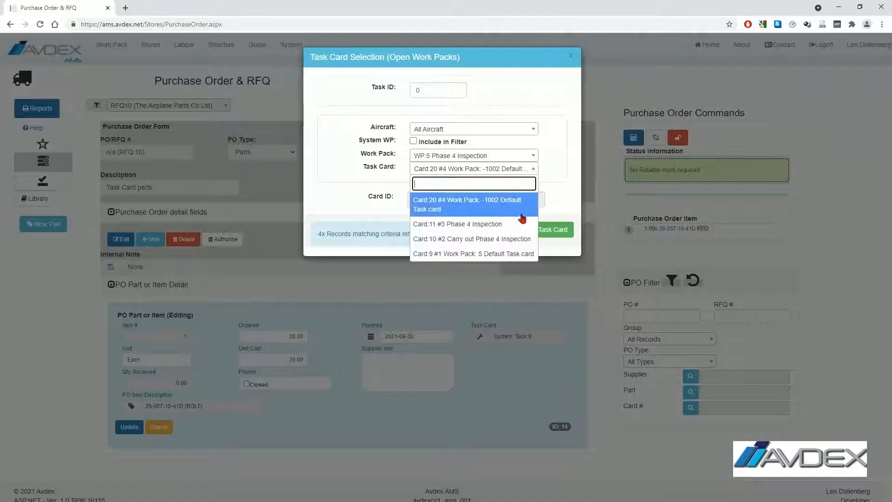
{"action": "left_click", "coordinate": [517, 240]}
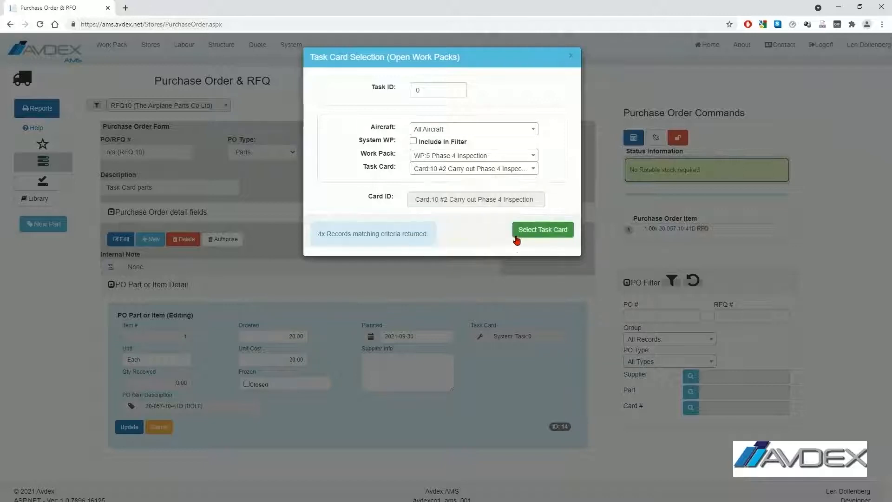
{"action": "left_click", "coordinate": [539, 231]}
- Enter the supplier info "Please ensure part does not exceed life limit" for the bolt item and save the update
{"action": "left_click", "coordinate": [390, 367]}
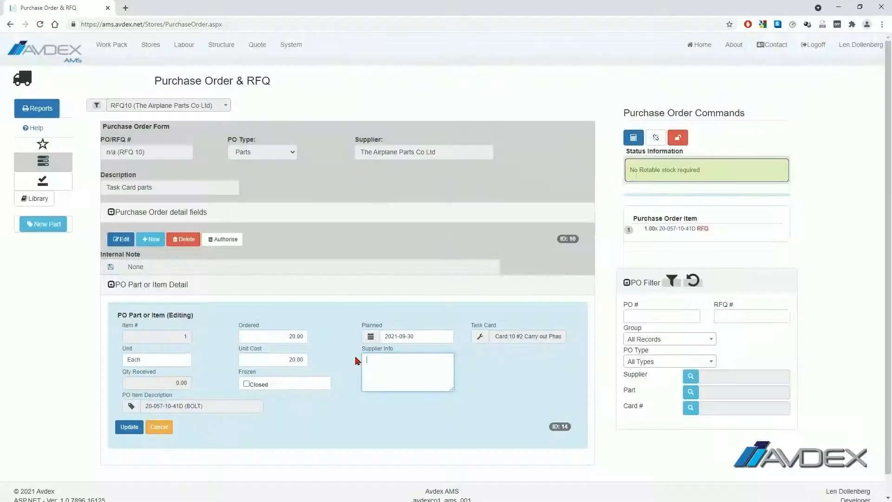
{"action": "type", "text": "Please ensure part does not exceed life limit"}
{"action": "left_click", "coordinate": [130, 426]}
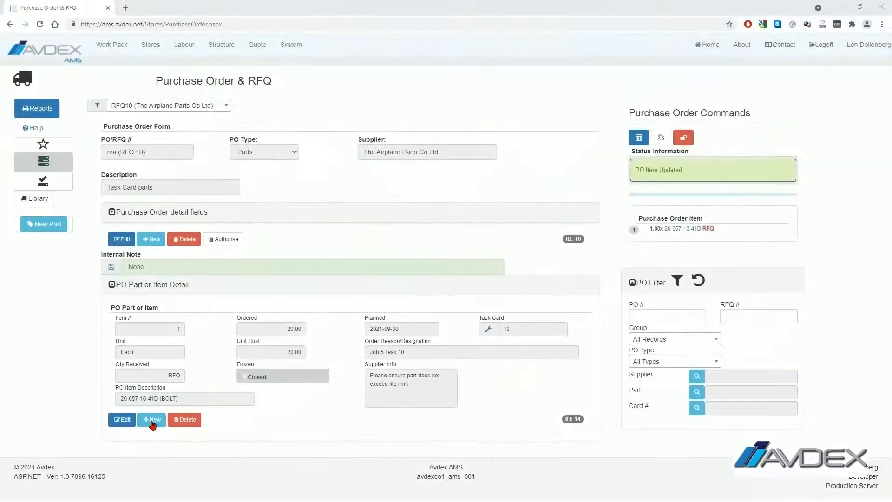
- Set both the ordered quantity and the unit cost of the PO item being edited to 20.00
{"action": "left_click", "coordinate": [152, 421]}
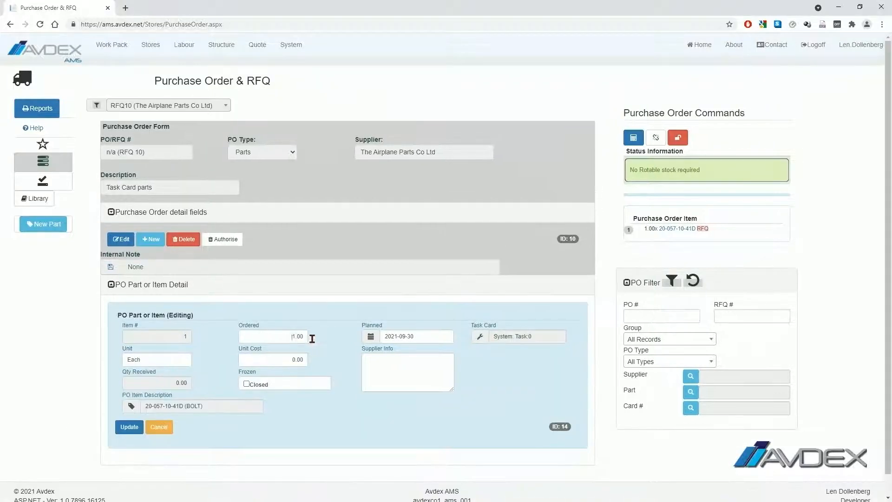
{"action": "double_click", "coordinate": [300, 336]}
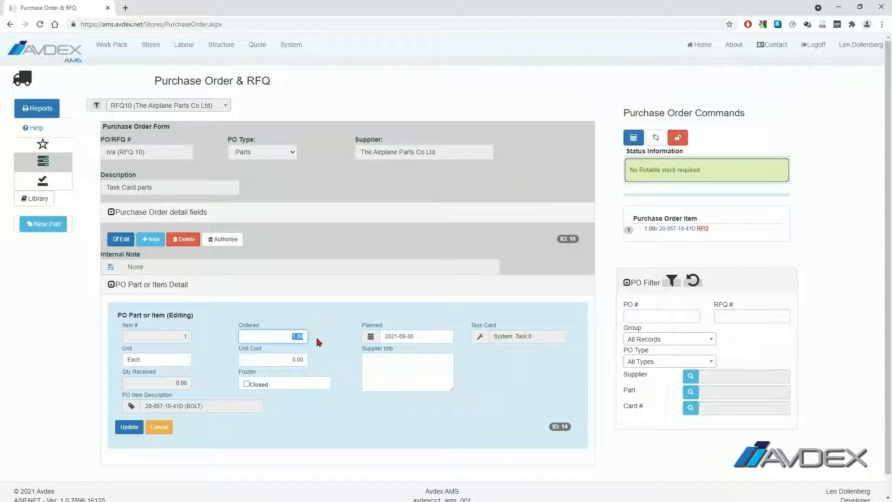
{"action": "type", "text": "20.00"}
{"action": "key", "text": "shift+Tab"}
{"action": "key", "text": "Tab"}
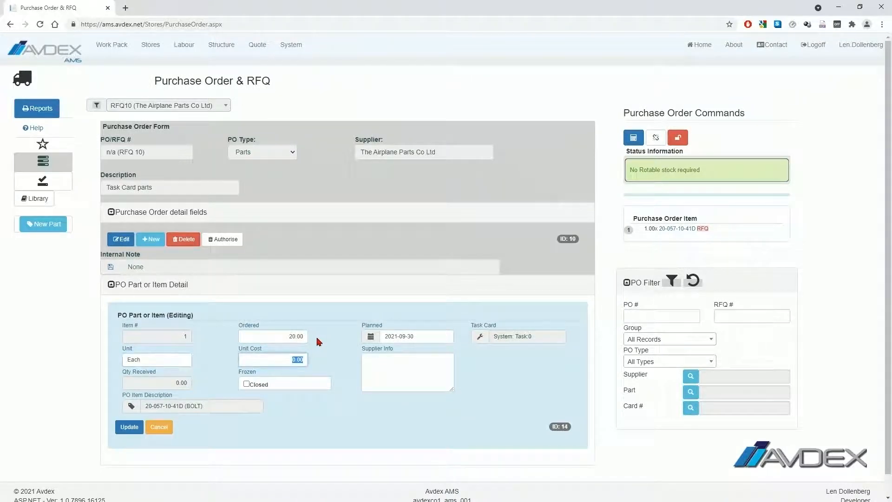
{"action": "type", "text": "20.00"}
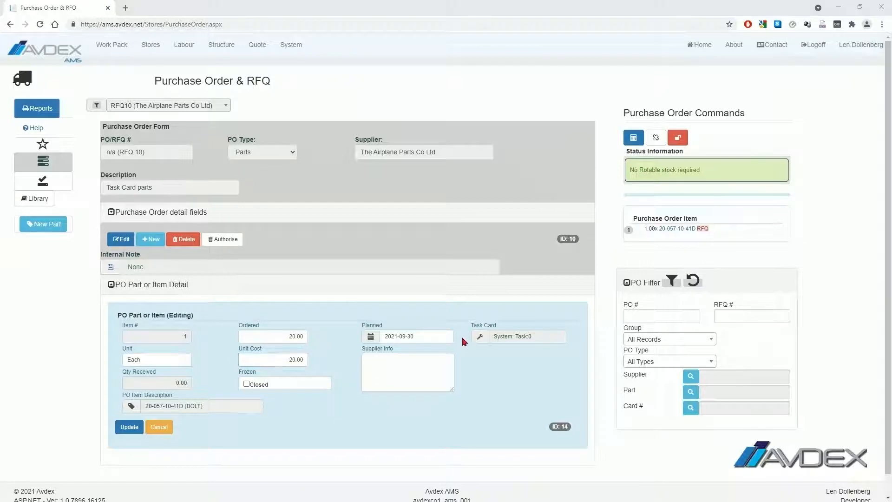
- Link Card:10 #2 of WP:5 to the item and save it with the supplier info "Please ensure part does not exceed life limit"
{"action": "left_click", "coordinate": [479, 336]}
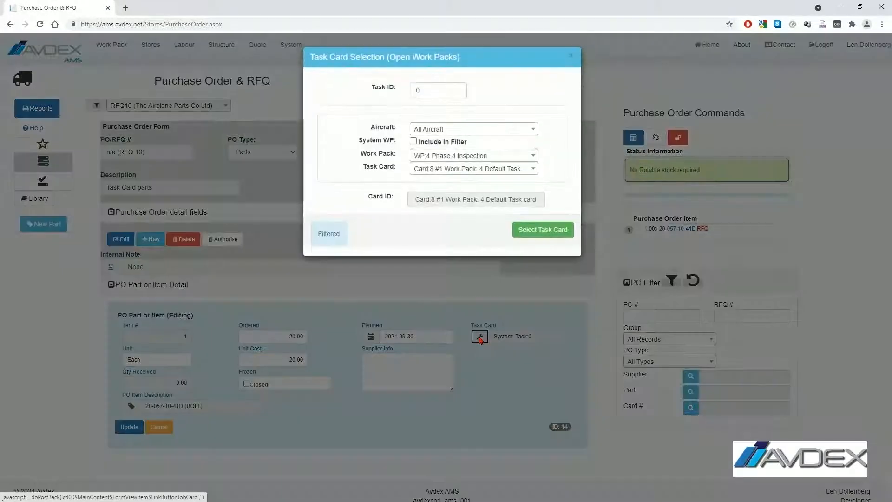
{"action": "left_click", "coordinate": [533, 156]}
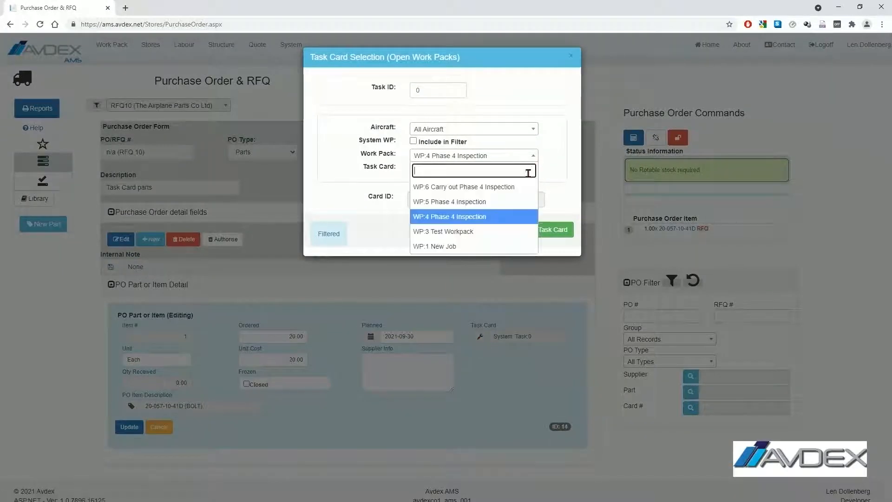
{"action": "left_click", "coordinate": [508, 202]}
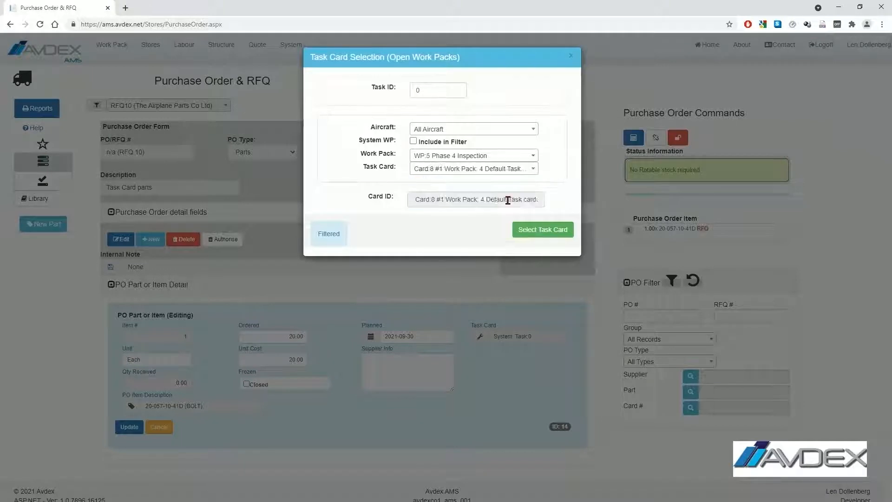
{"action": "left_click", "coordinate": [530, 170]}
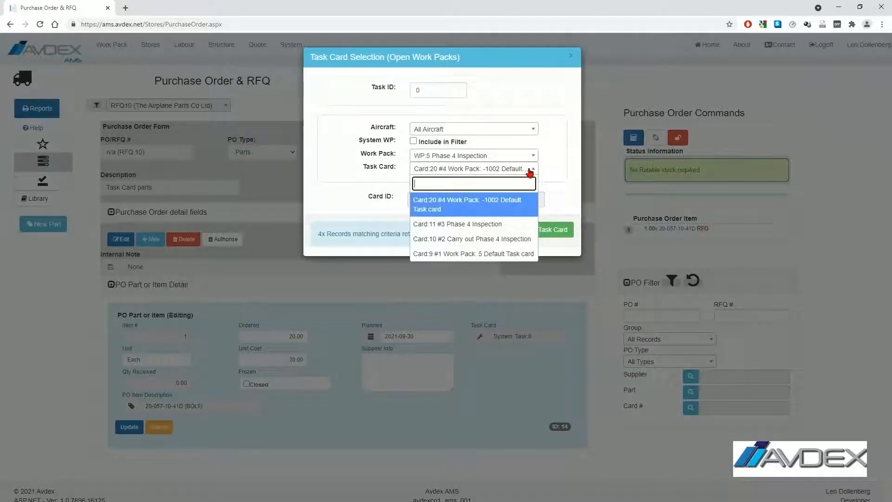
{"action": "left_click", "coordinate": [516, 239]}
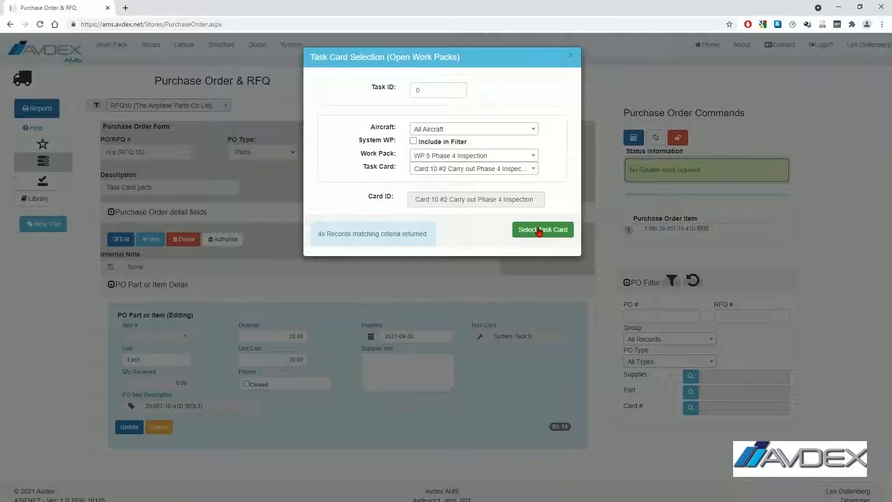
{"action": "left_click", "coordinate": [539, 230]}
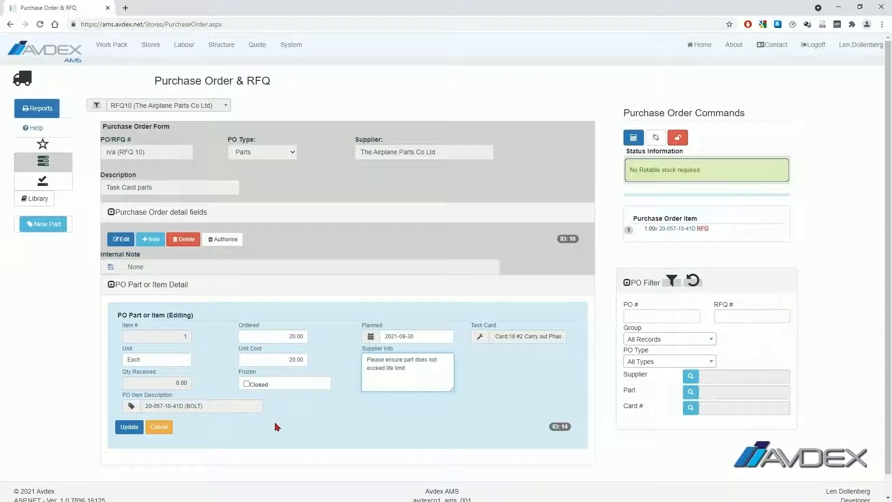
{"action": "left_click", "coordinate": [126, 426]}
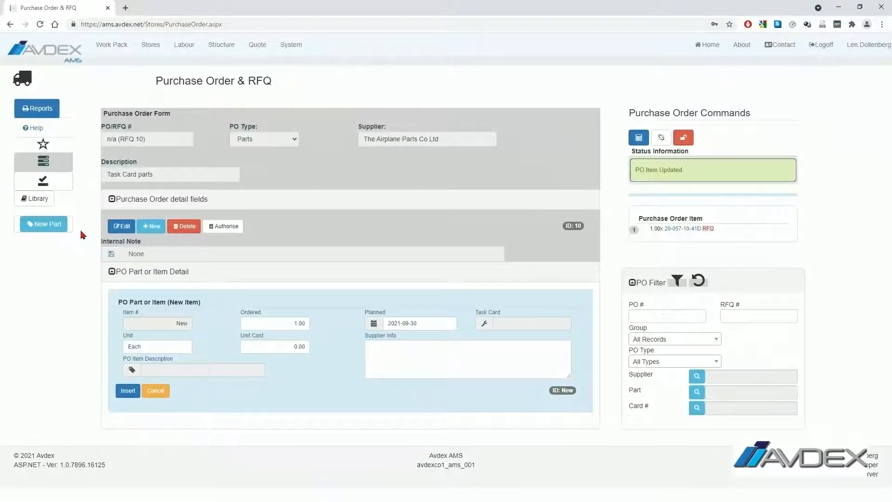
- Start a new part with part number AN560-92, description BOLT and bin number B72
{"action": "left_click", "coordinate": [52, 224]}
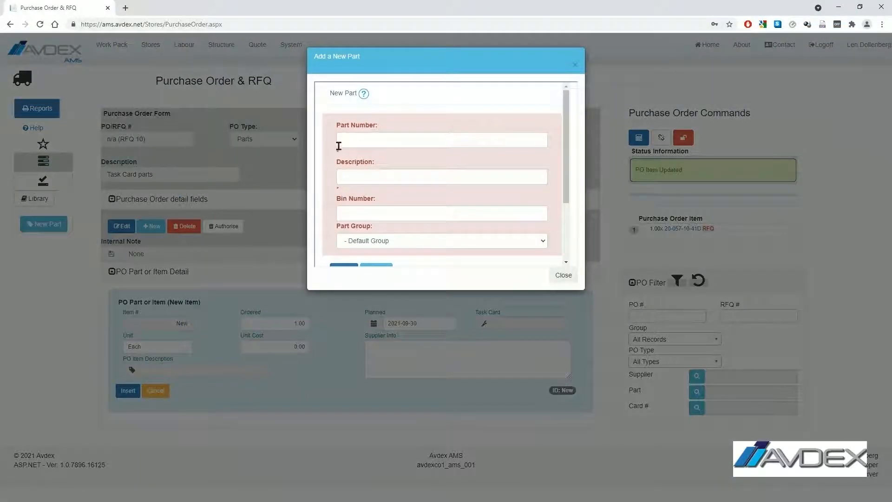
{"action": "left_click", "coordinate": [339, 146]}
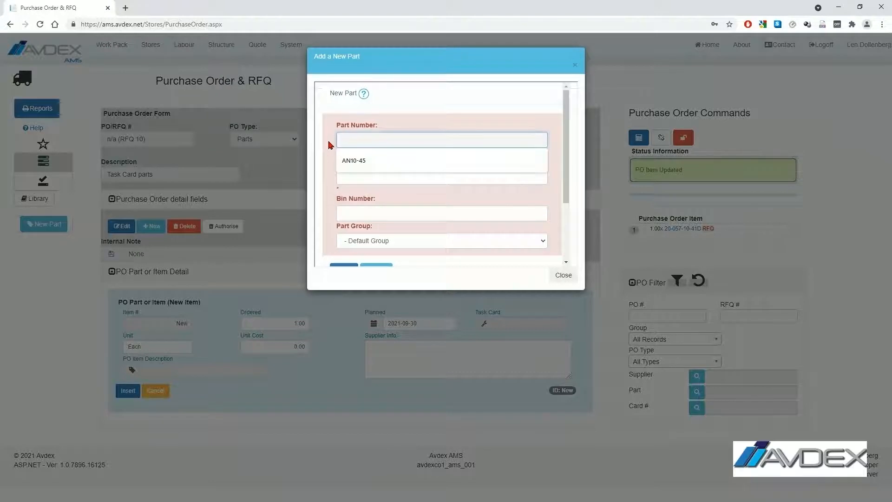
{"action": "type", "text": "AN560-9"}
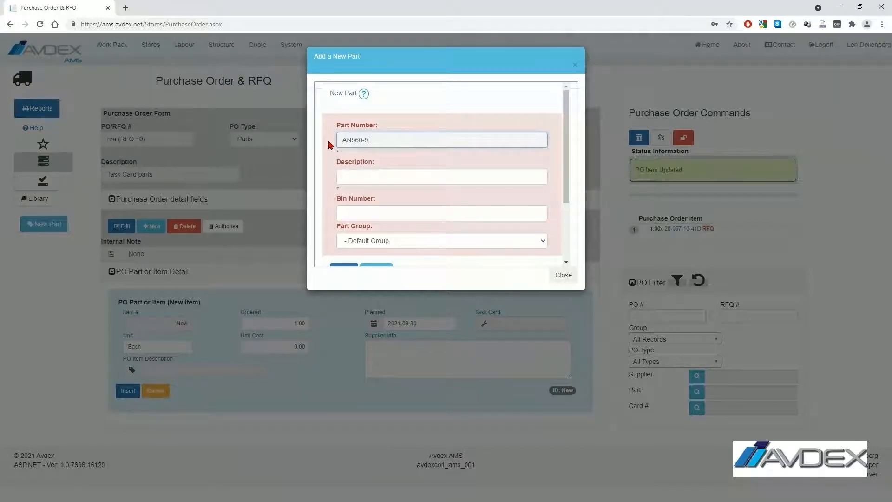
{"action": "type", "text": "2"}
{"action": "key", "text": "Tab"}
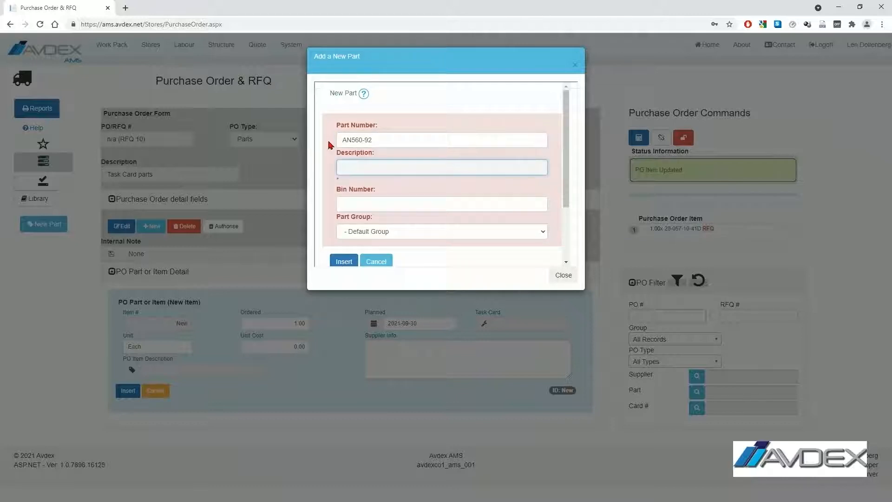
{"action": "type", "text": "BOLT"}
{"action": "key", "text": "Tab"}
{"action": "type", "text": "B"}
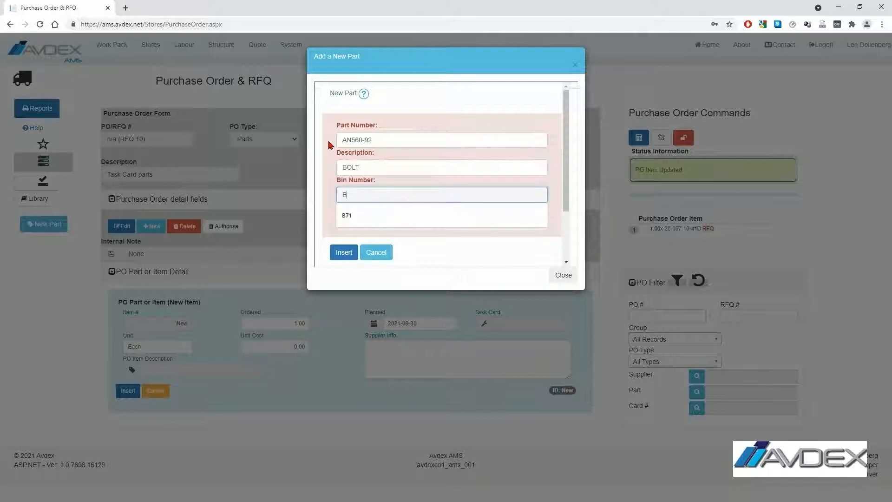
{"action": "type", "text": "72"}
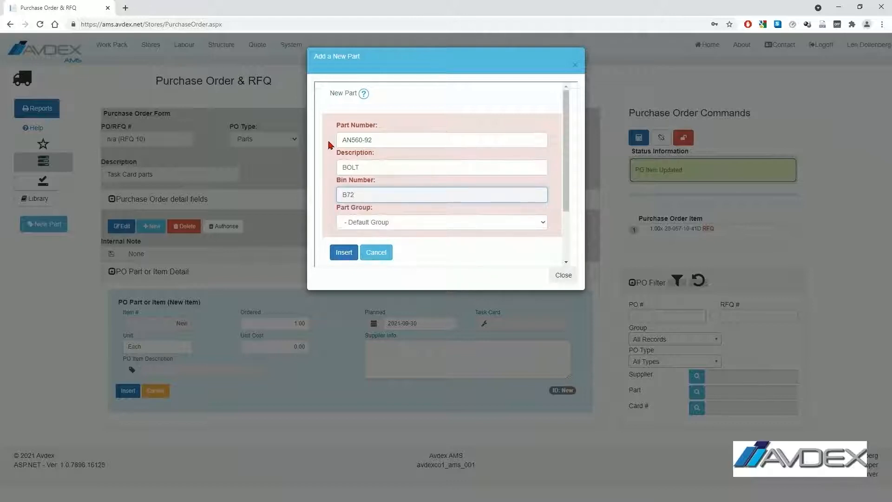
{"action": "key", "text": "Tab"}
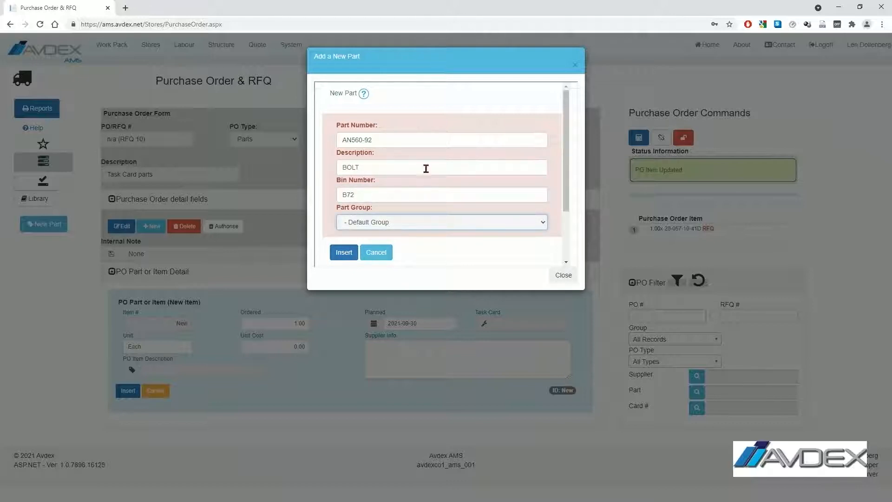
- Keep the new part in the Default Group and insert it
{"action": "left_click", "coordinate": [447, 224]}
{"action": "left_click", "coordinate": [394, 249]}
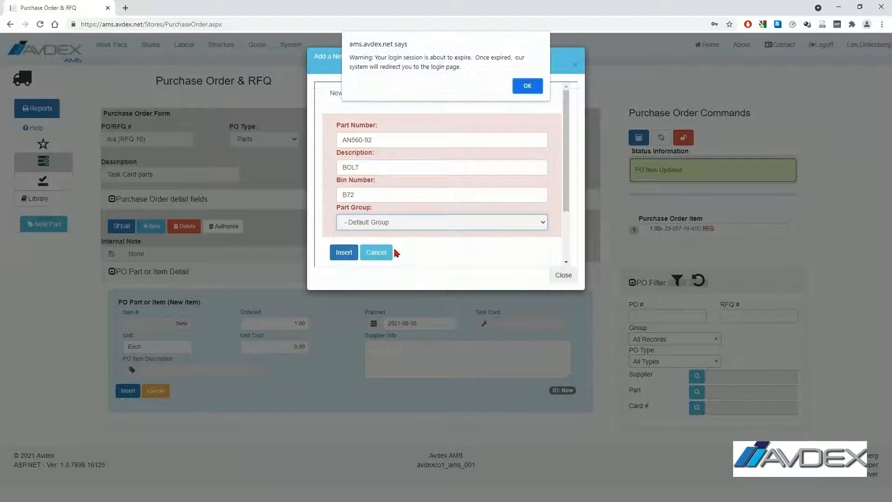
{"action": "left_click", "coordinate": [525, 84]}
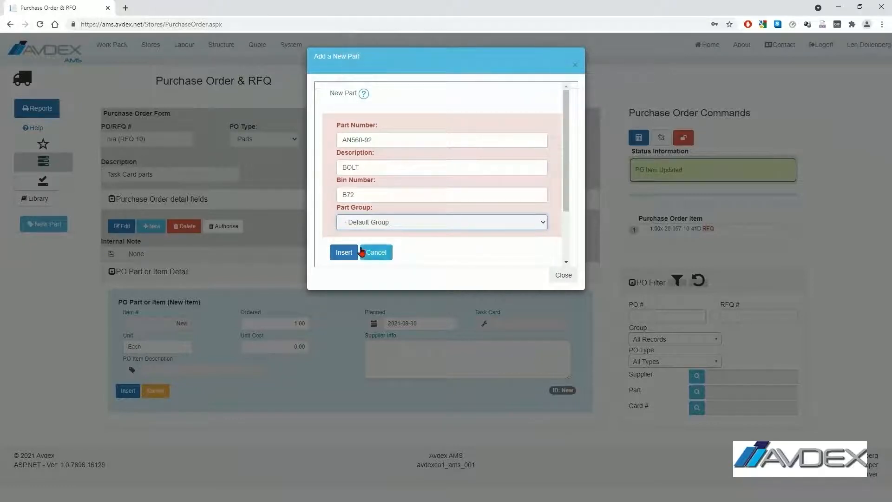
{"action": "left_click", "coordinate": [345, 252]}
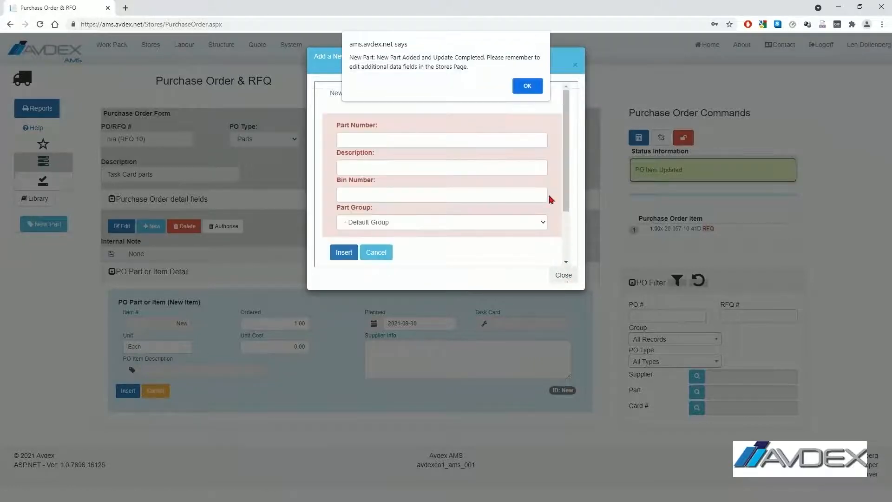
{"action": "left_click", "coordinate": [526, 85]}
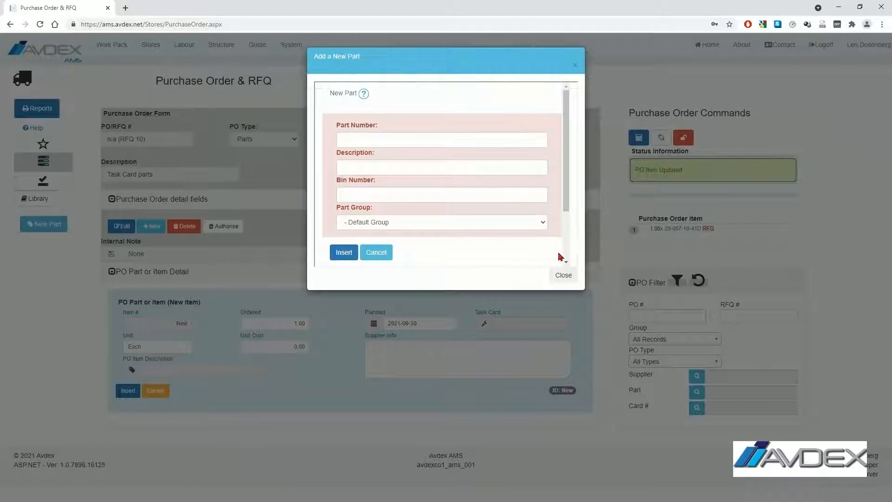
- Close the new part form, select The Airplane Parts Co Ltd RFQ and preview its RFQ/Purchase Order report
{"action": "left_click", "coordinate": [564, 276]}
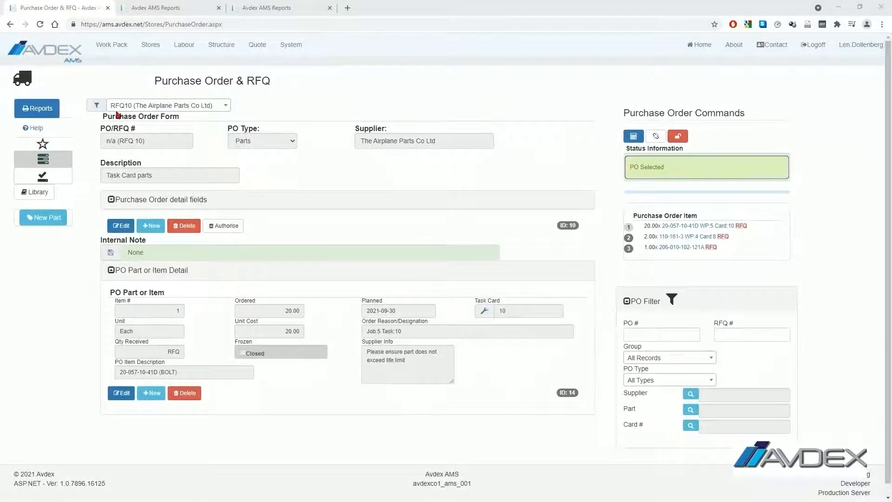
{"action": "left_click", "coordinate": [225, 107]}
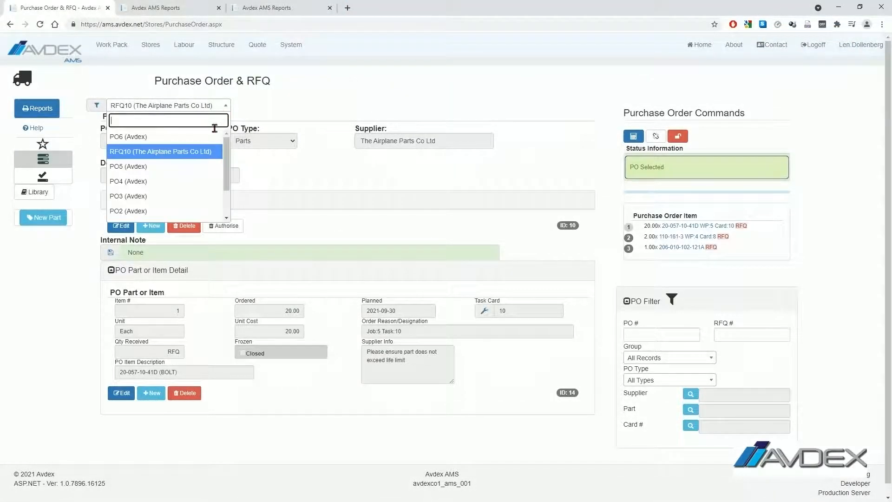
{"action": "left_click", "coordinate": [197, 155]}
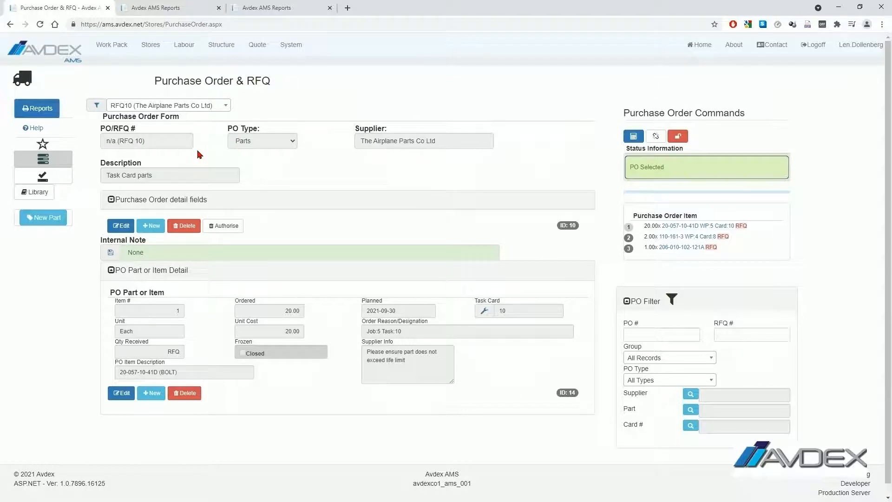
{"action": "left_click", "coordinate": [48, 111]}
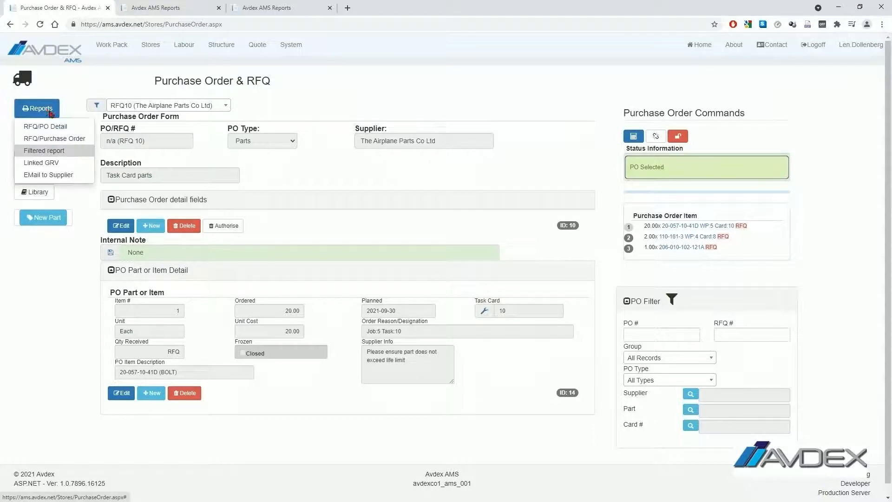
{"action": "left_click", "coordinate": [70, 138]}
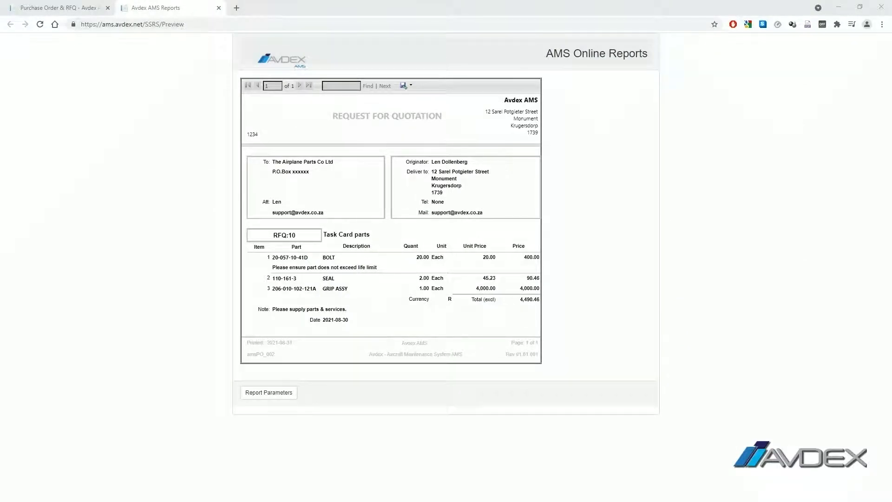
{"action": "key", "text": "ctrl+w"}
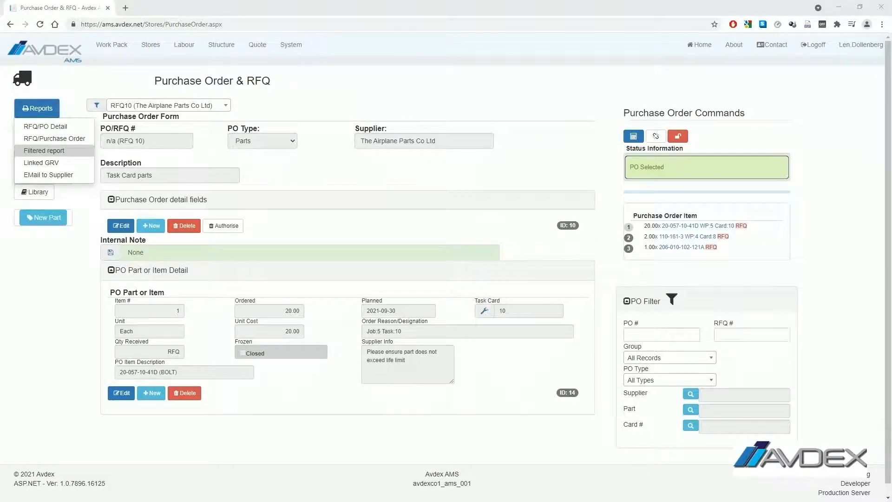
- Email the RFQ to the supplier and authorise it as a purchase order
{"action": "left_click", "coordinate": [66, 176]}
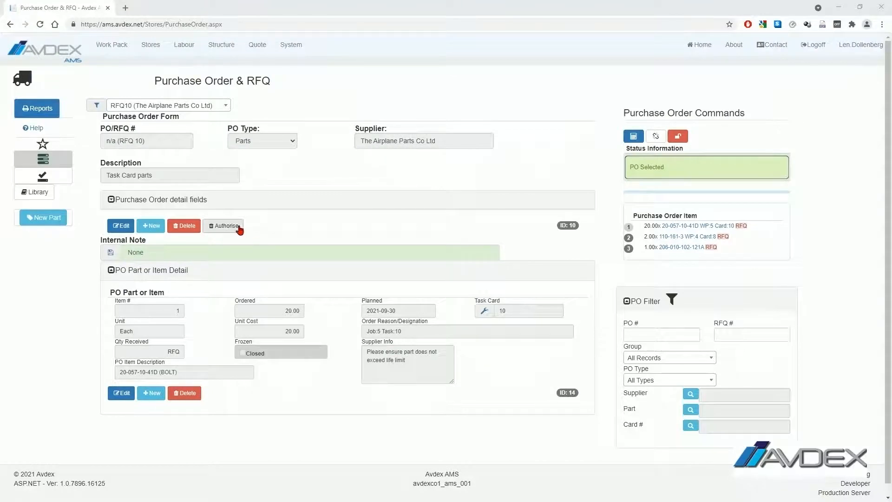
{"action": "left_click", "coordinate": [234, 227]}
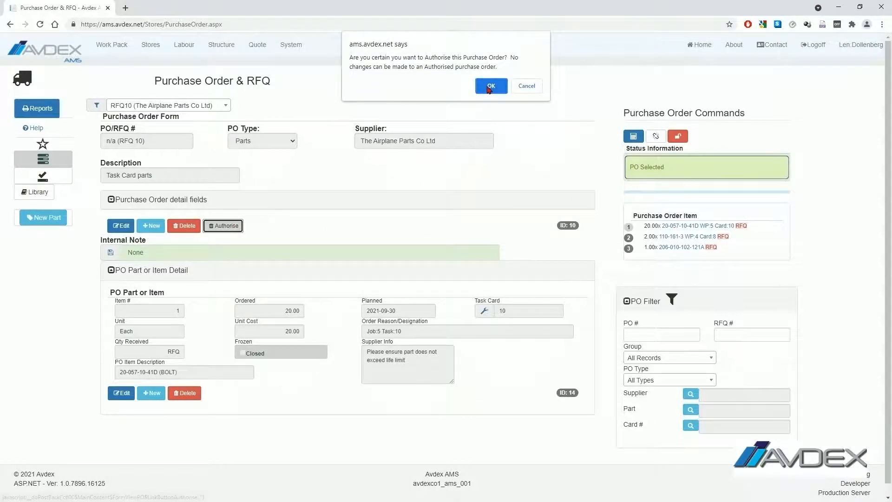
{"action": "left_click", "coordinate": [490, 86]}
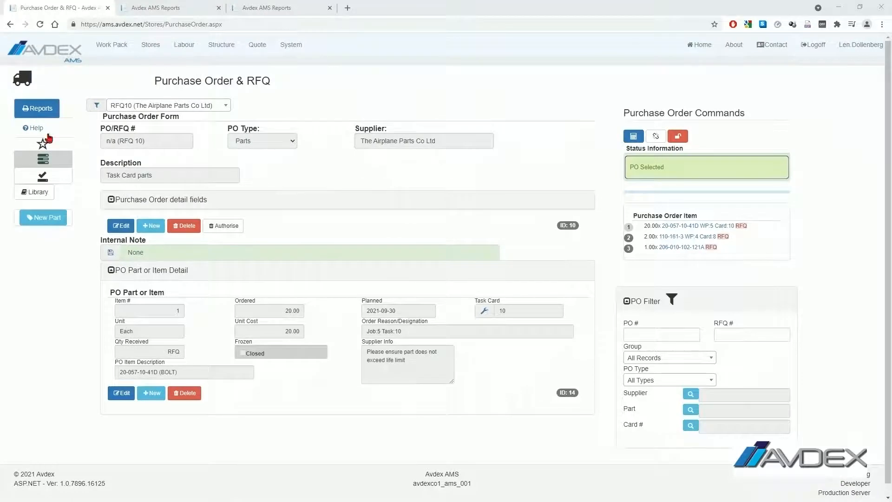
- Preview the authorised order's RFQ/Purchase Order report for The Airplane Parts Co Ltd and email it to the supplier
{"action": "left_click", "coordinate": [226, 105]}
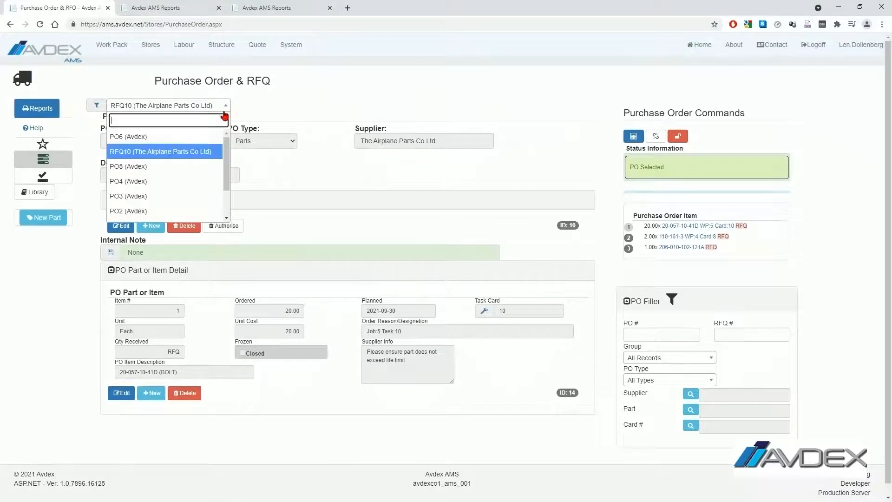
{"action": "left_click", "coordinate": [196, 153]}
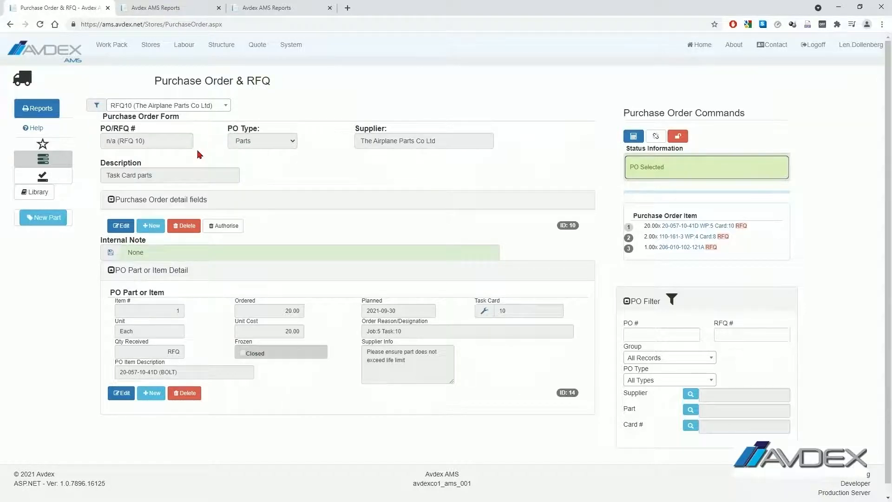
{"action": "left_click", "coordinate": [48, 111]}
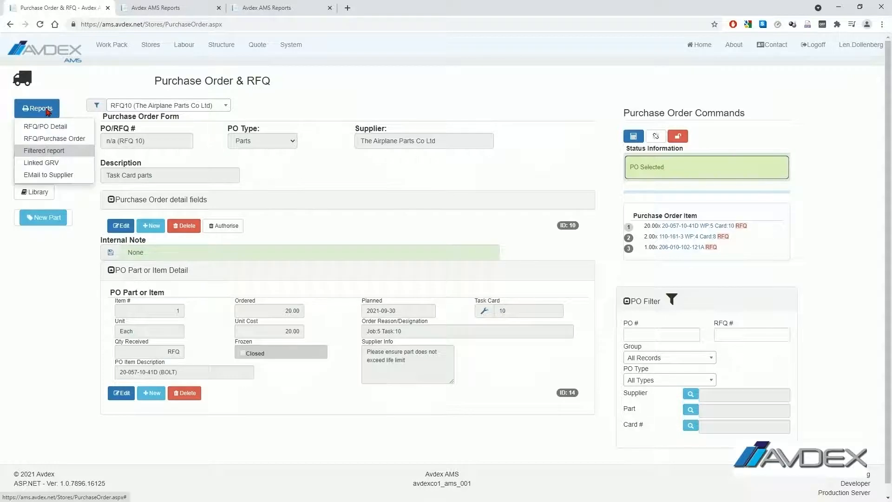
{"action": "left_click", "coordinate": [70, 138]}
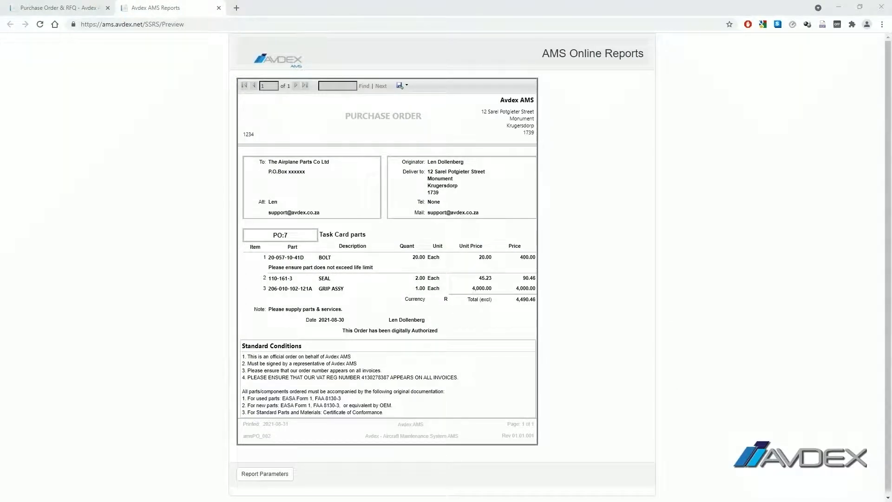
{"action": "key", "text": "ctrl+w"}
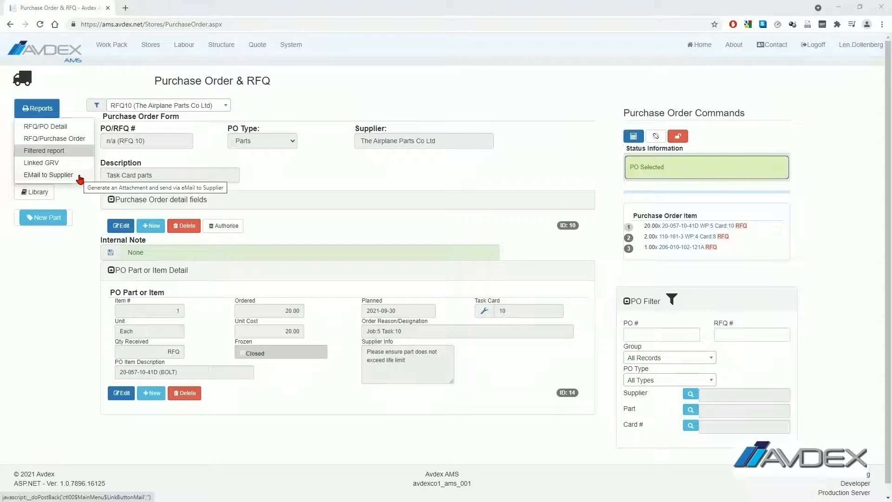
{"action": "left_click", "coordinate": [80, 179]}
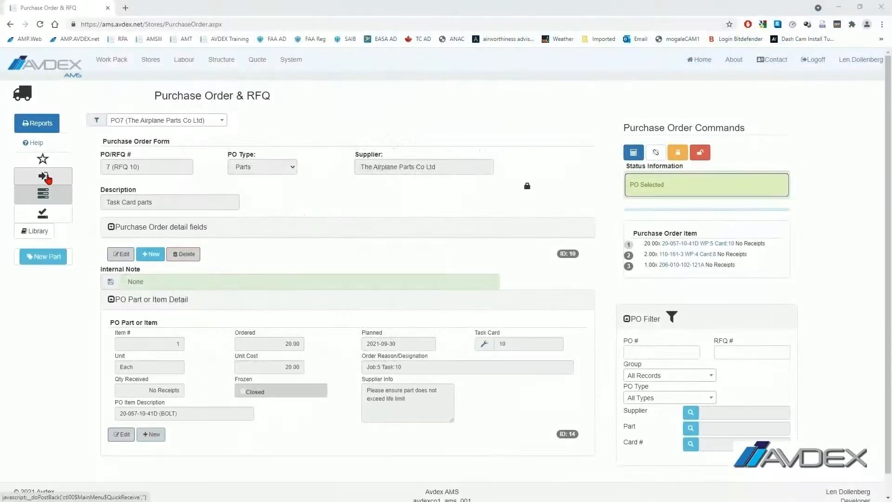
- Start quick receiving of the authorised order and insert a new shipment group
{"action": "left_click", "coordinate": [49, 178]}
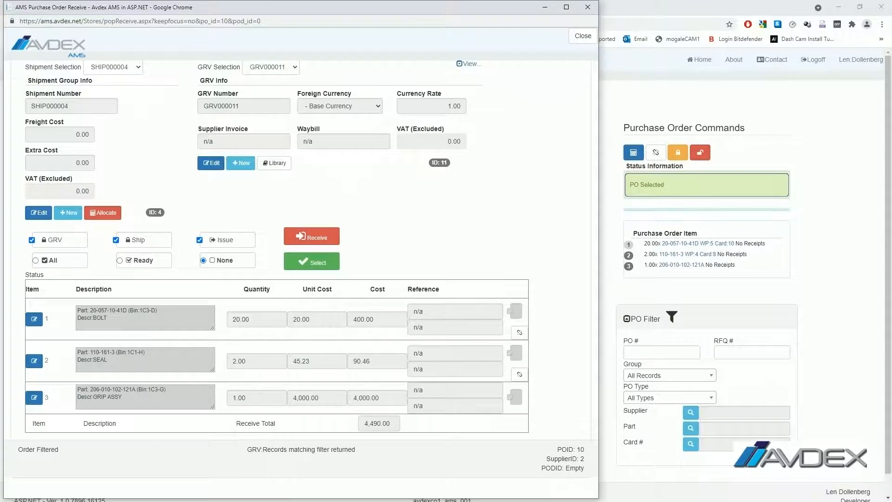
{"action": "left_click", "coordinate": [68, 212]}
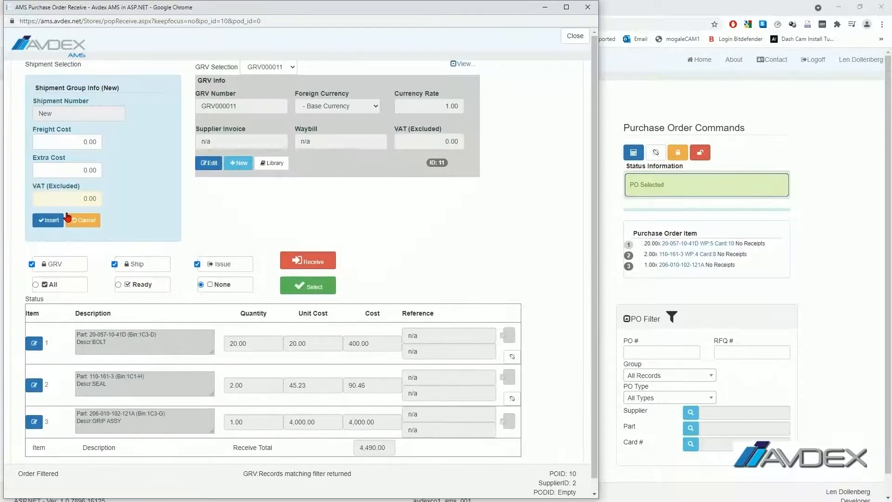
{"action": "left_click", "coordinate": [52, 220]}
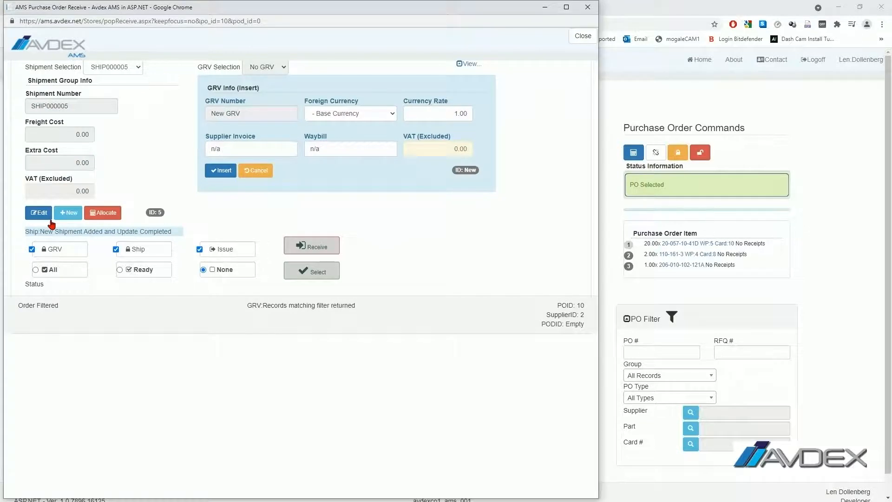
- Update the new shipment with a freight cost of 3000.00, an extra cost of 150.00 and VAT (Excluded) of 500.00
{"action": "left_click", "coordinate": [39, 213]}
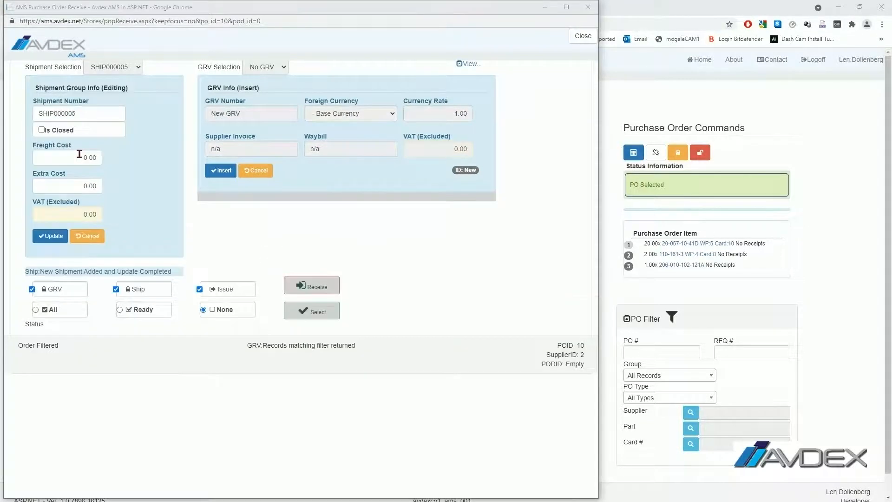
{"action": "type", "text": "3000.00"}
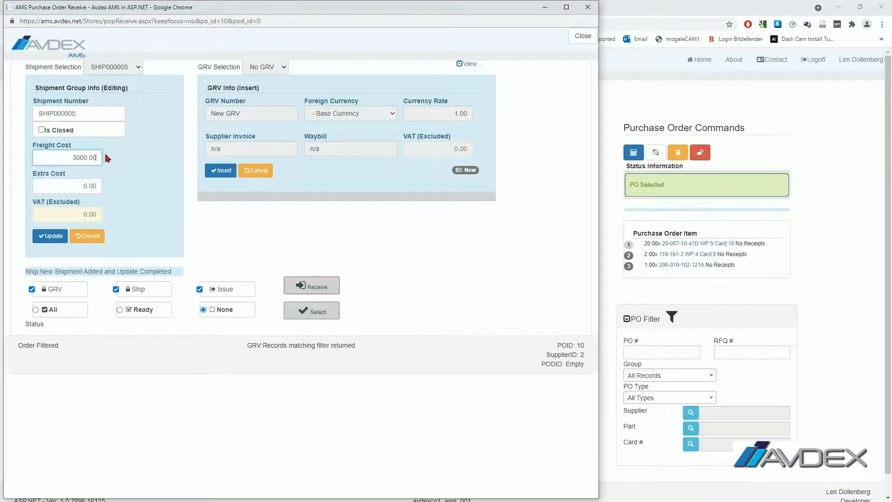
{"action": "key", "text": "Tab"}
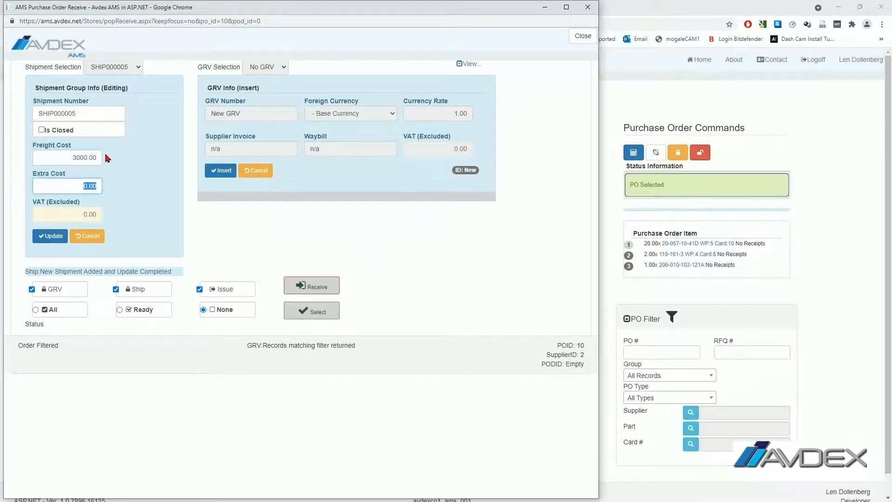
{"action": "type", "text": "150.00"}
{"action": "key", "text": "Tab"}
{"action": "type", "text": "500"}
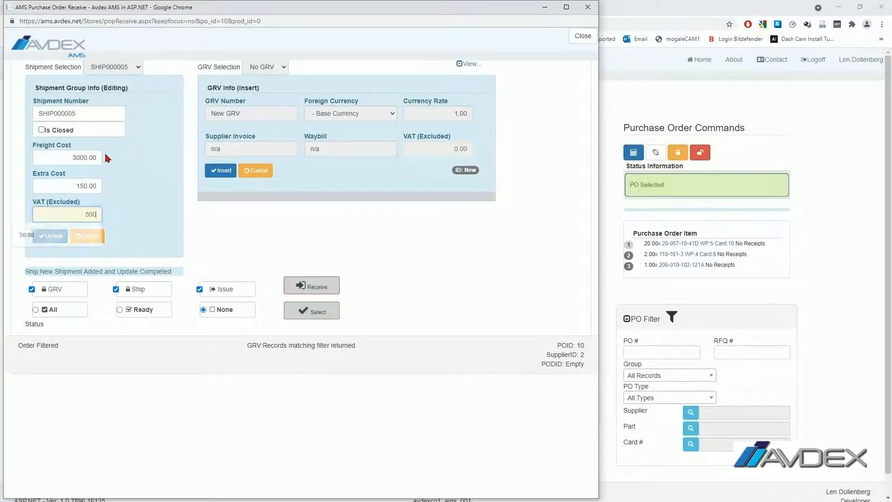
{"action": "type", "text": ".00"}
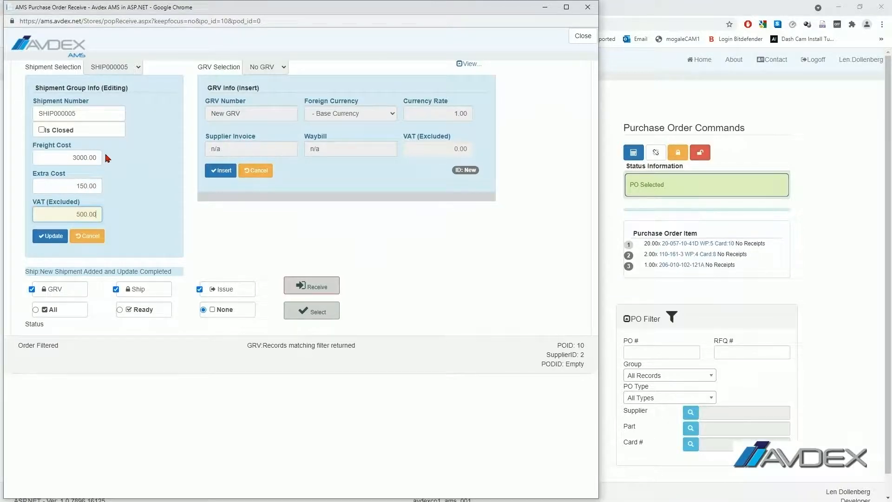
{"action": "left_click", "coordinate": [51, 238]}
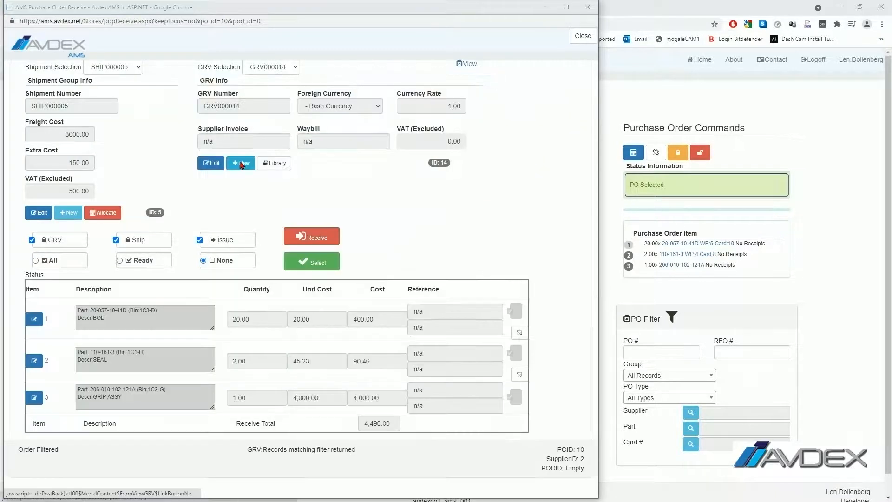
- Insert a new GRV in the base currency with supplier invoice 9874546 and waybill W852147
{"action": "left_click", "coordinate": [241, 165]}
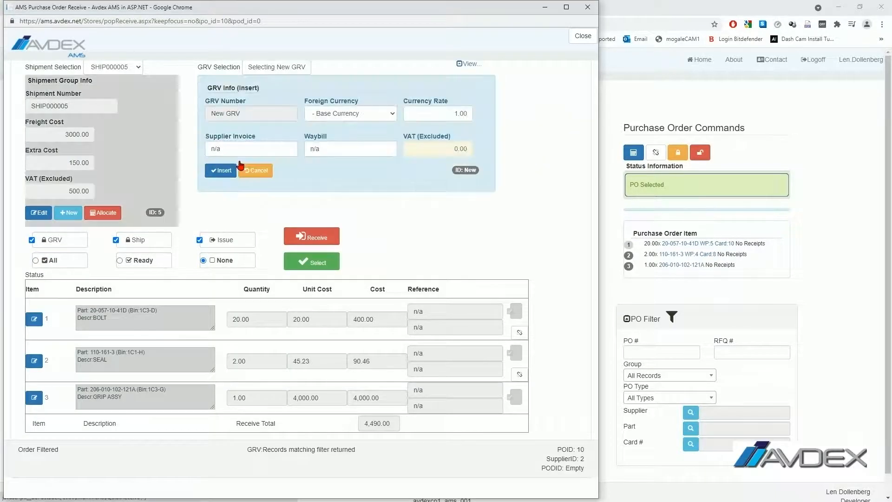
{"action": "left_click", "coordinate": [368, 116]}
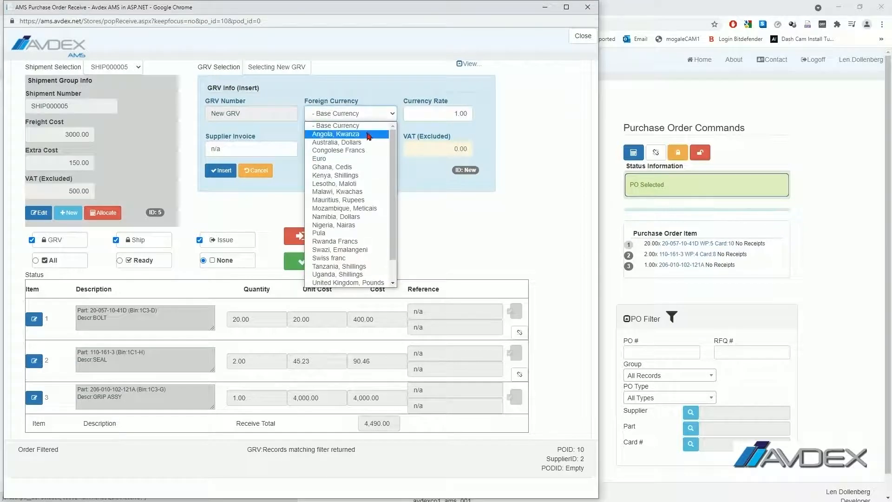
{"action": "left_click", "coordinate": [366, 125]}
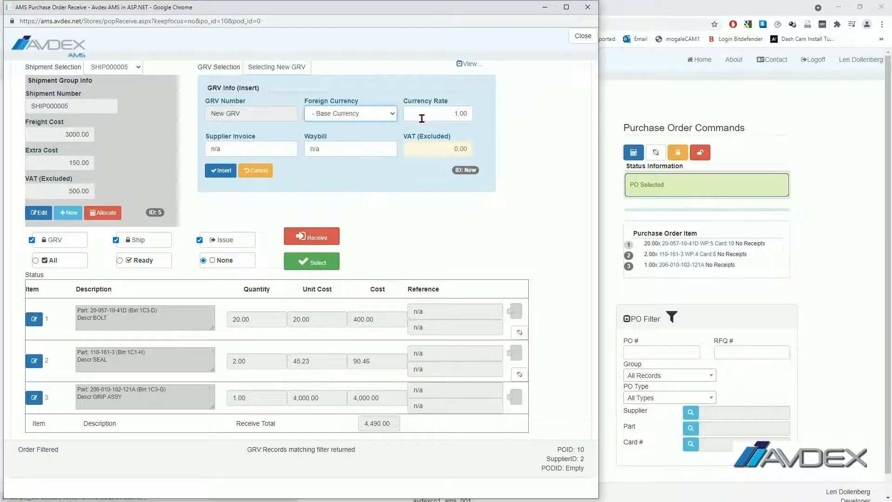
{"action": "left_click", "coordinate": [251, 149]}
{"action": "type", "text": "98"}
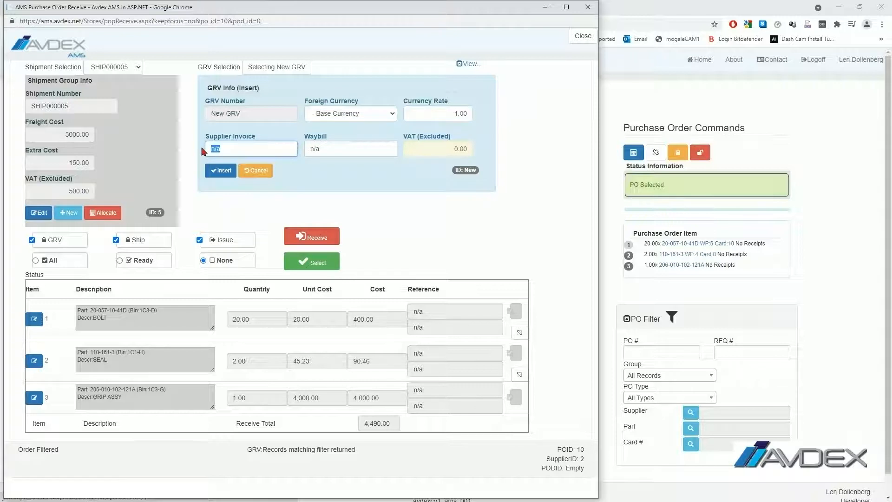
{"action": "type", "text": "74546"}
{"action": "key", "text": "Tab"}
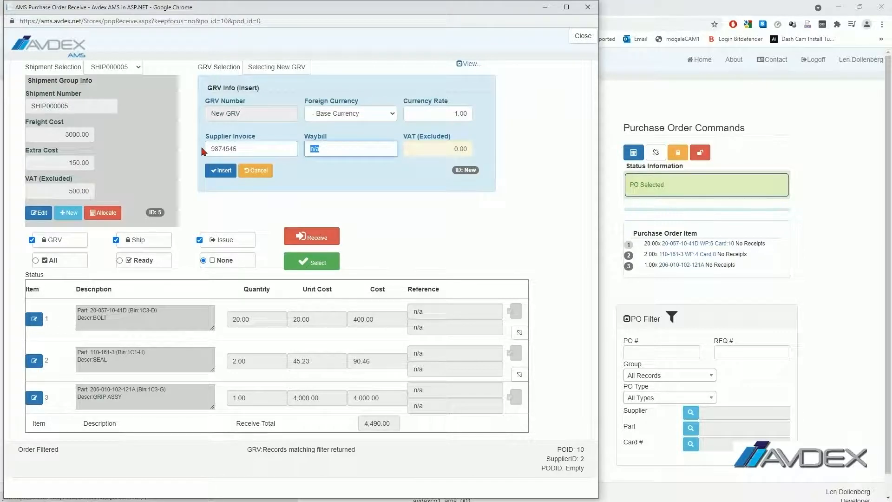
{"action": "type", "text": "W852147"}
{"action": "left_click", "coordinate": [218, 171]}
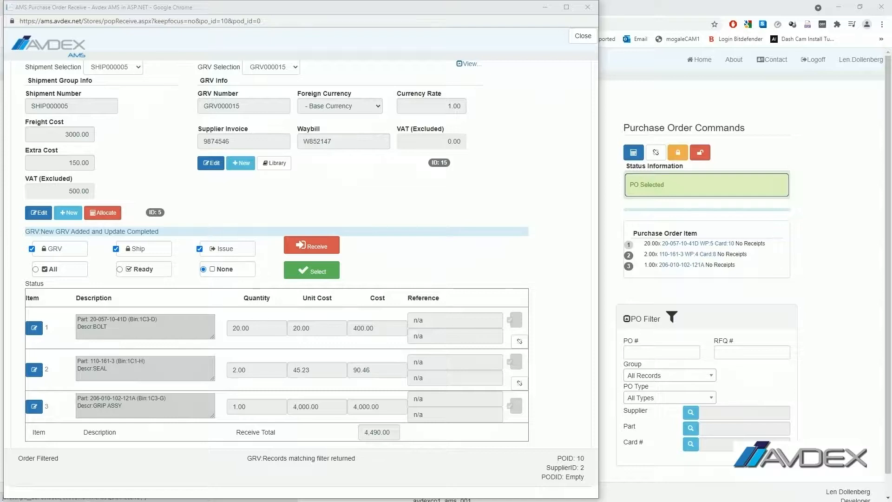
- Try to change the received BOLT item to quantity 10.00, unit cost 35.00 and reference 69874-5
{"action": "left_click", "coordinate": [33, 327]}
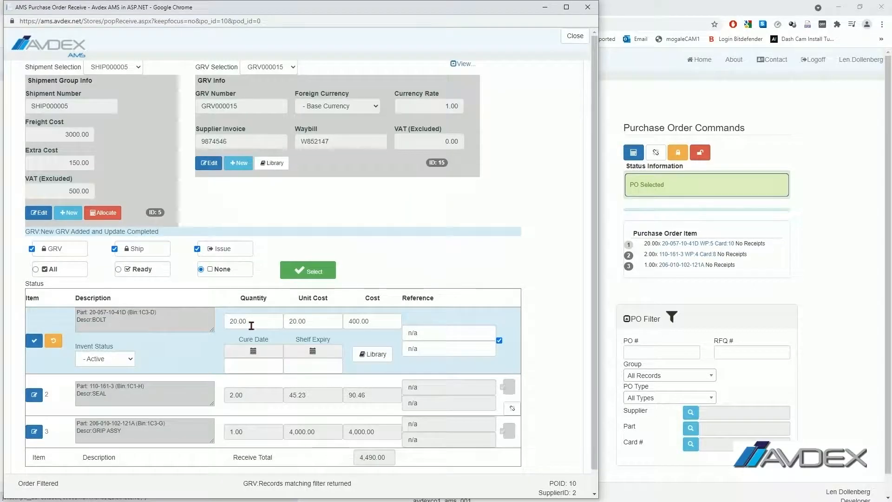
{"action": "left_click_drag", "start_coordinate": [251, 325], "coordinate": [222, 323]}
{"action": "type", "text": "10"}
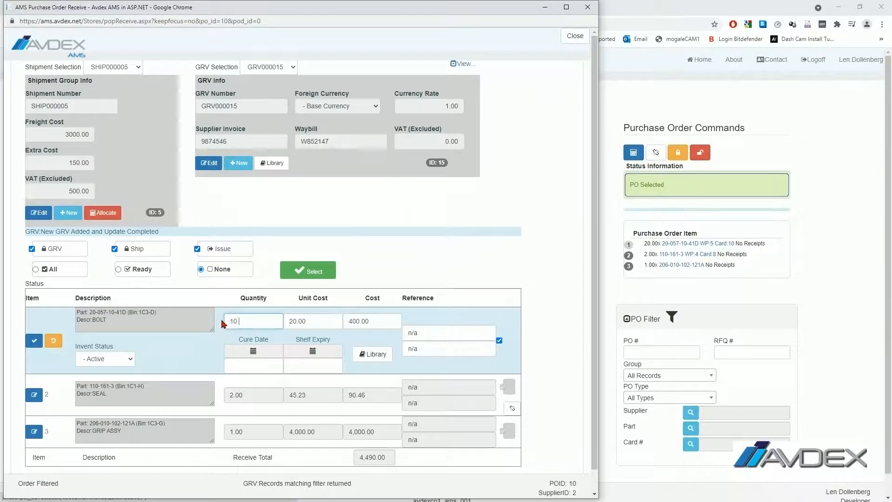
{"action": "type", "text": ".00"}
{"action": "key", "text": "Tab"}
{"action": "type", "text": "35"}
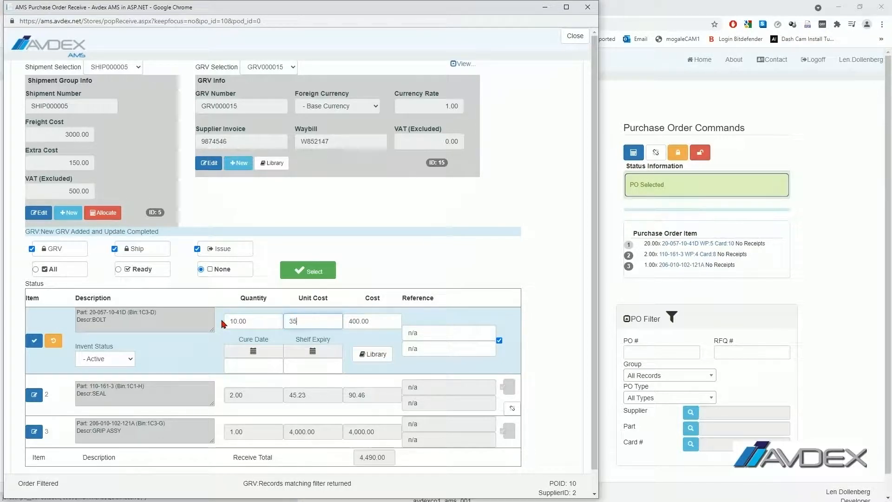
{"action": "type", "text": ".00"}
{"action": "key", "text": "Tab"}
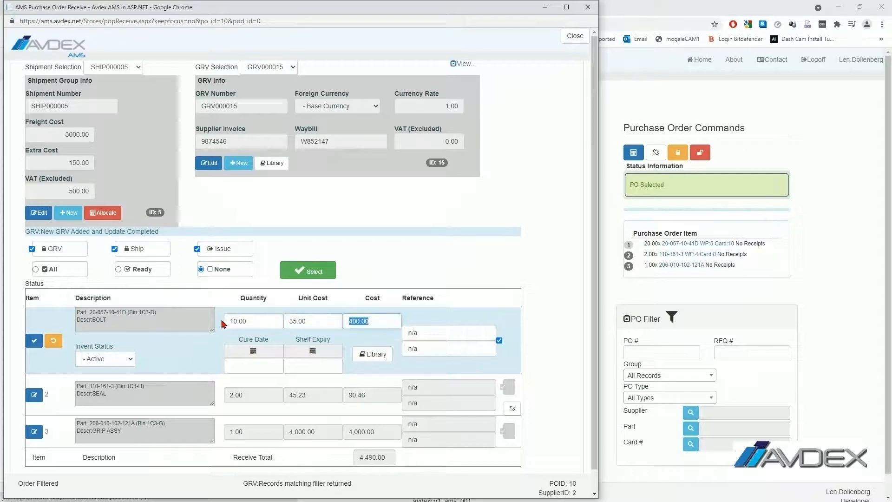
{"action": "key", "text": "Tab"}
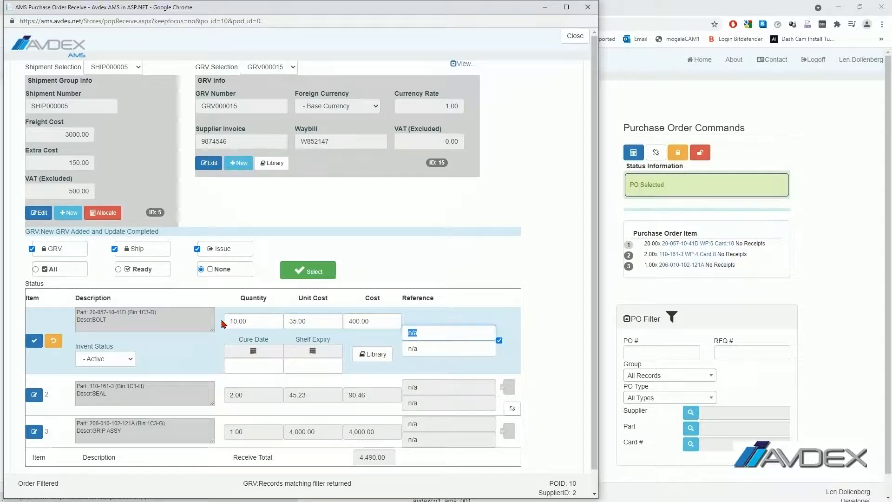
{"action": "type", "text": "69874-5"}
{"action": "key", "text": "Tab"}
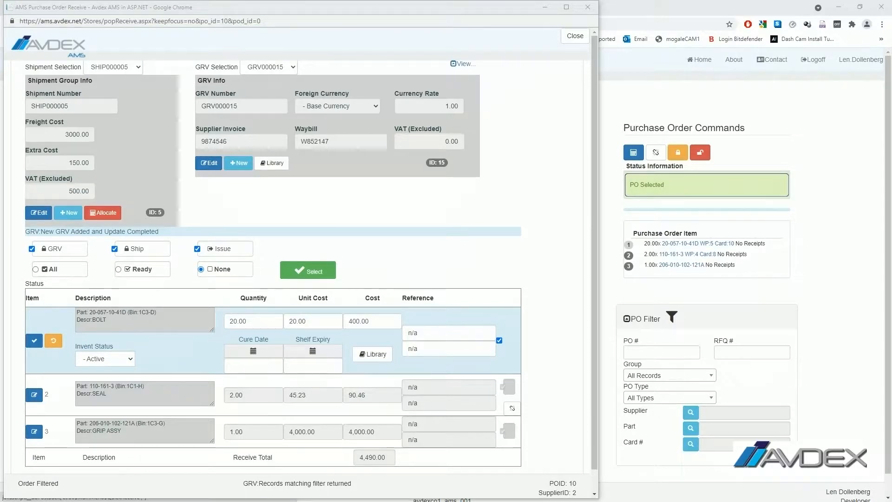
{"action": "left_click", "coordinate": [34, 340]}
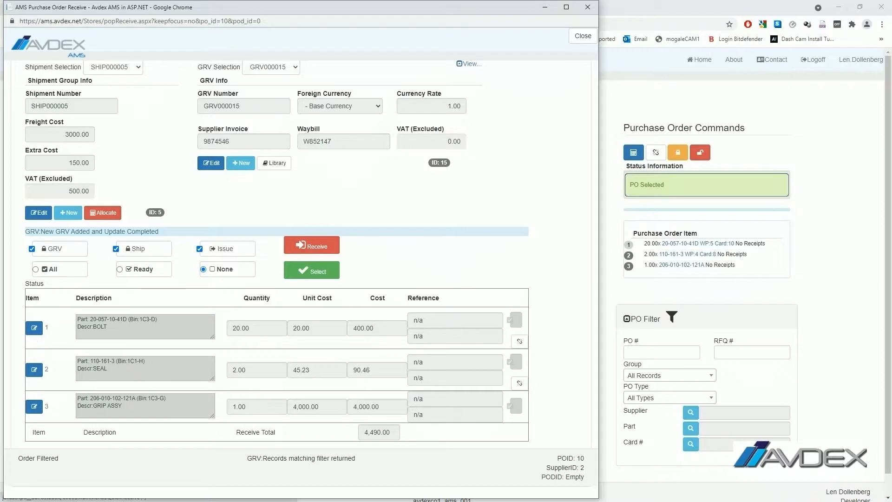
- Receive the order's inventory items on the new GRV and confirm the receipt
{"action": "left_click", "coordinate": [319, 249]}
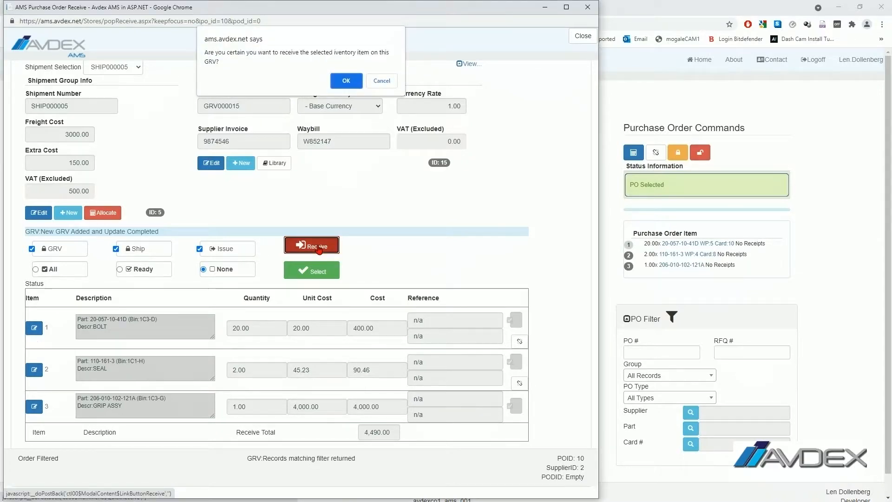
{"action": "left_click", "coordinate": [346, 81]}
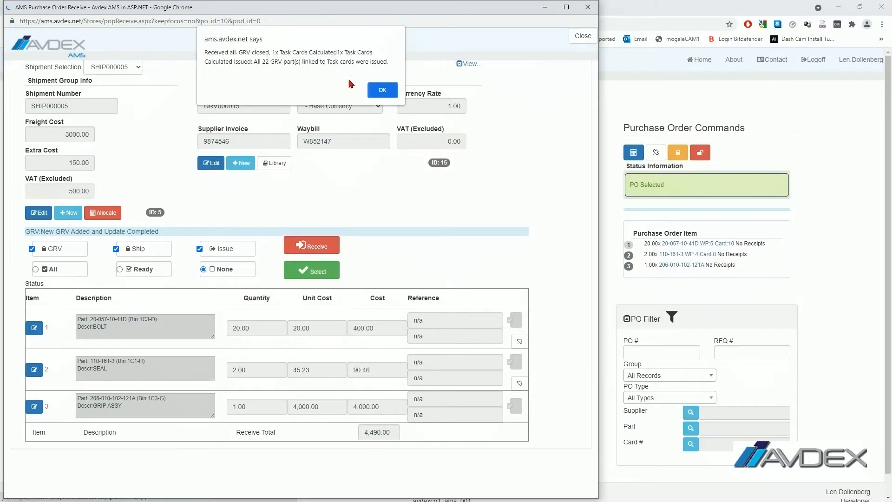
{"action": "left_click", "coordinate": [374, 89]}
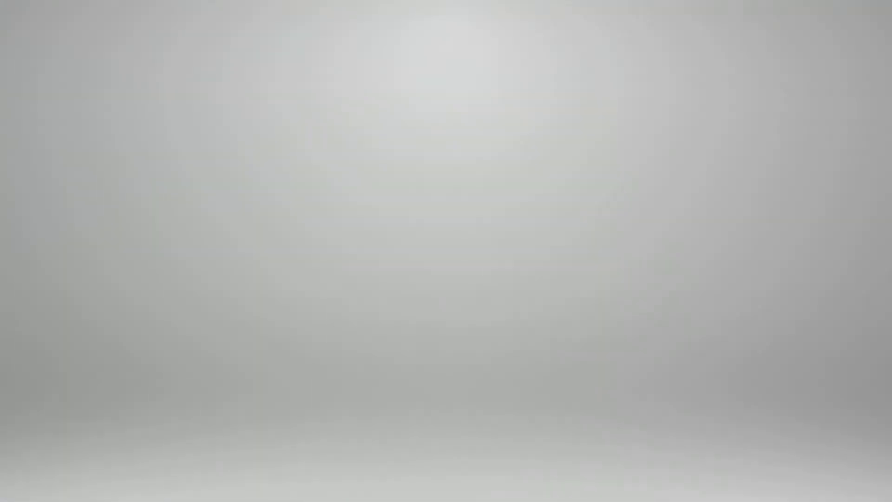